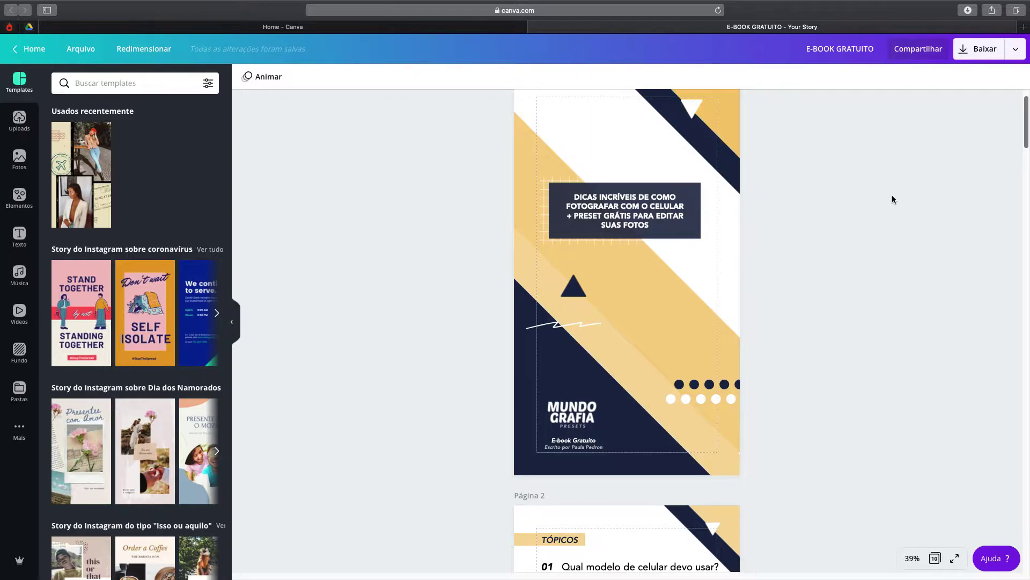
Create a resized copy of the e-book design as Documento (A4) and close the original design.
scroll(1026, 114, up, 2)
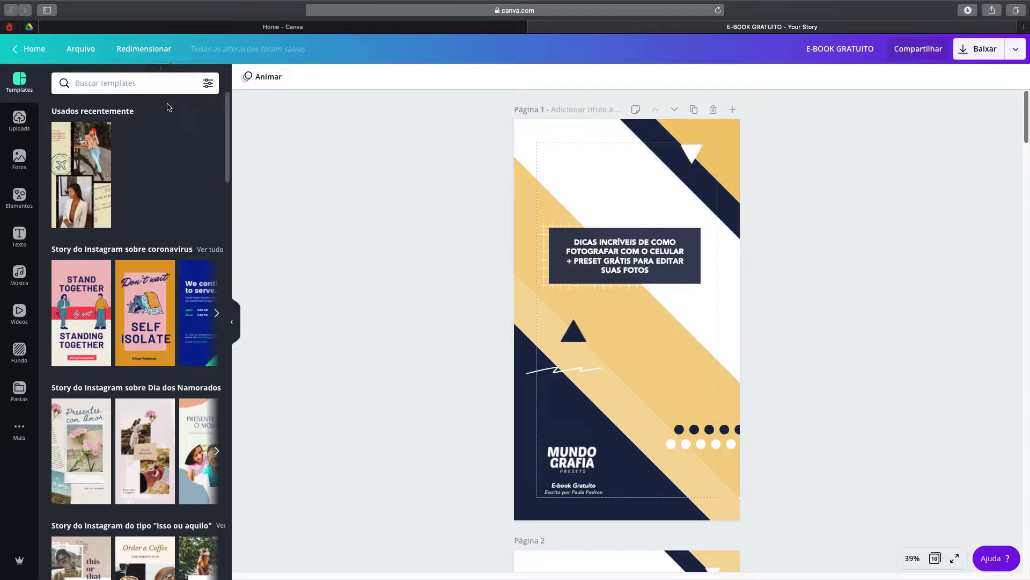
click(142, 48)
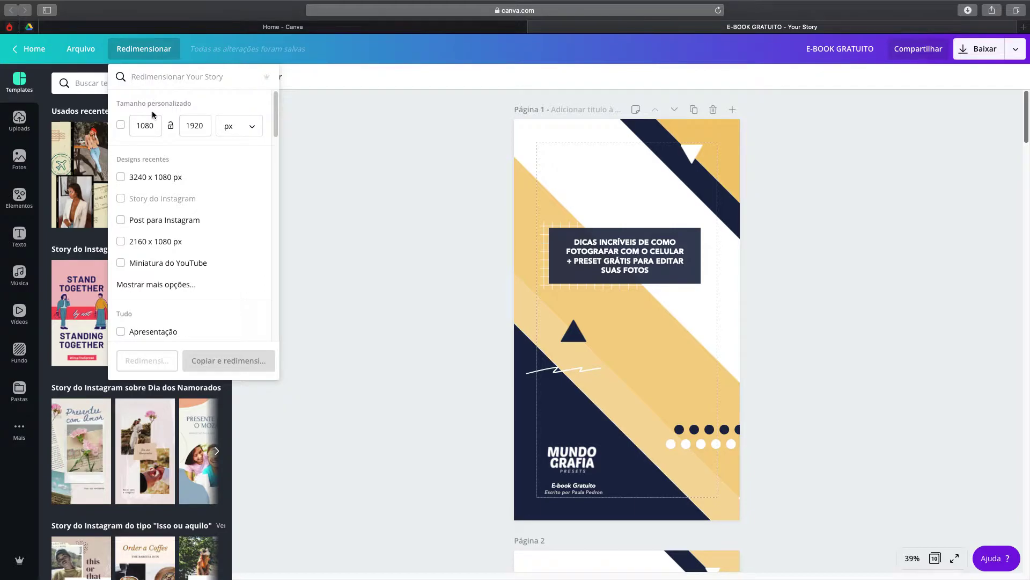
text(a4)
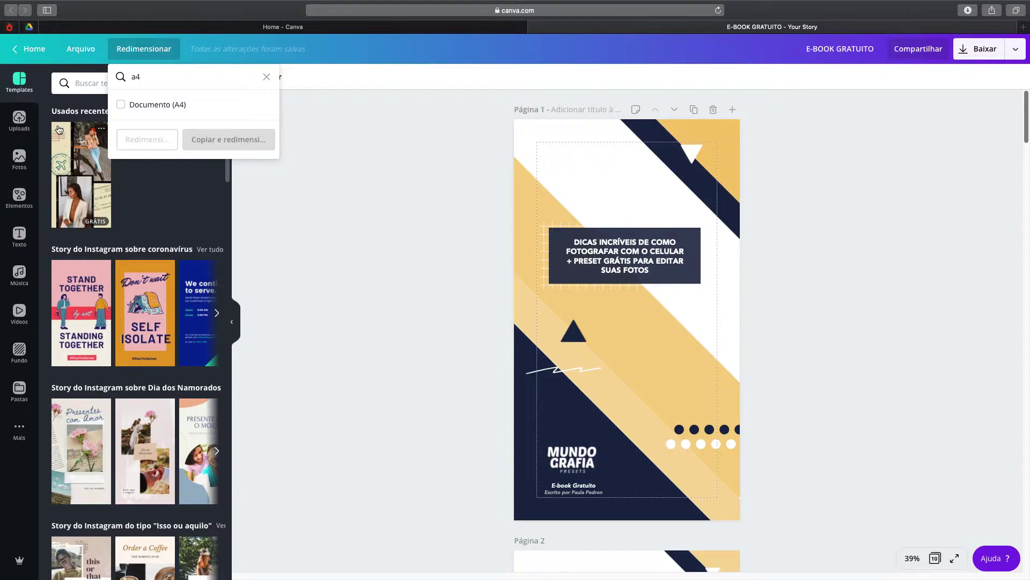
click(121, 106)
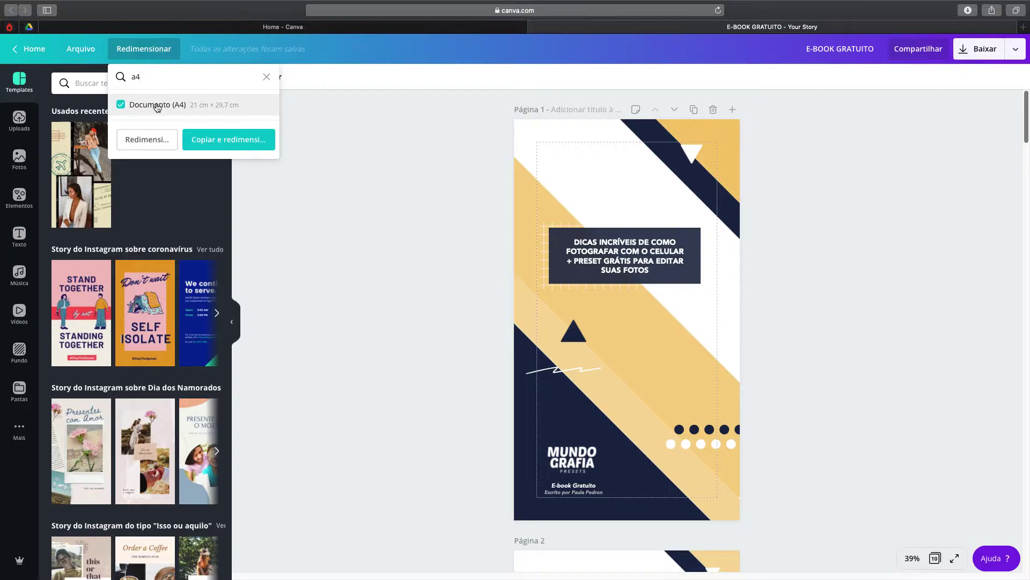
click(228, 140)
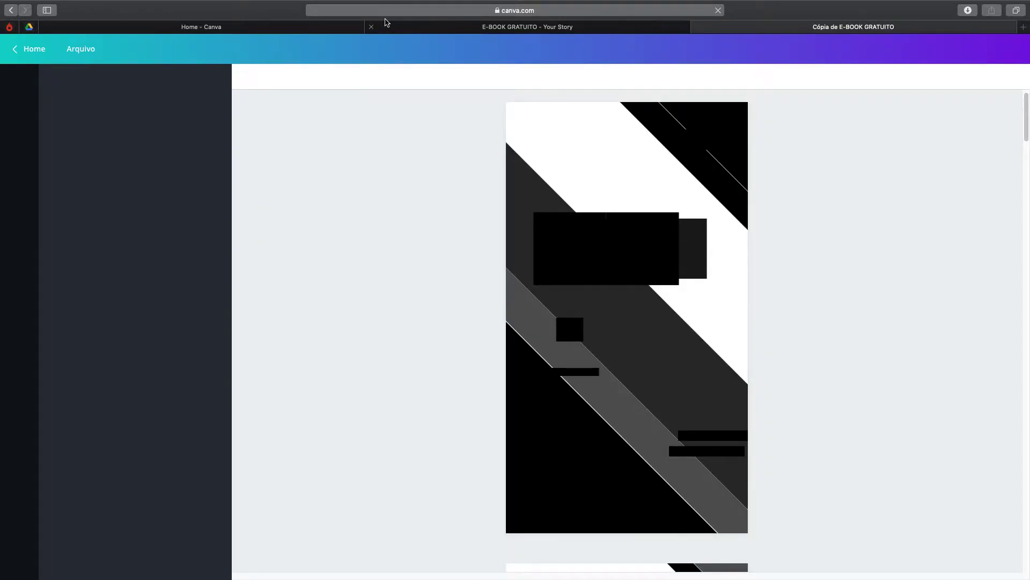
click(371, 26)
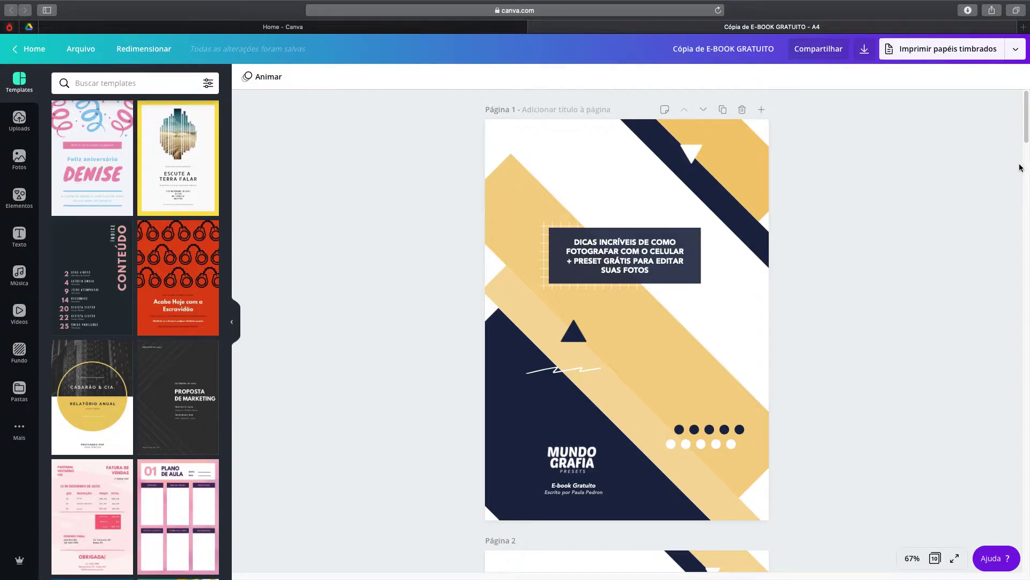
Extend the yellow shape in page 1's upper-right corner past the page edges so it fills the corner.
mouse_move(1026, 117)
mouse_down()
mouse_move(1026, 256)
mouse_move(1024, 108)
mouse_up()
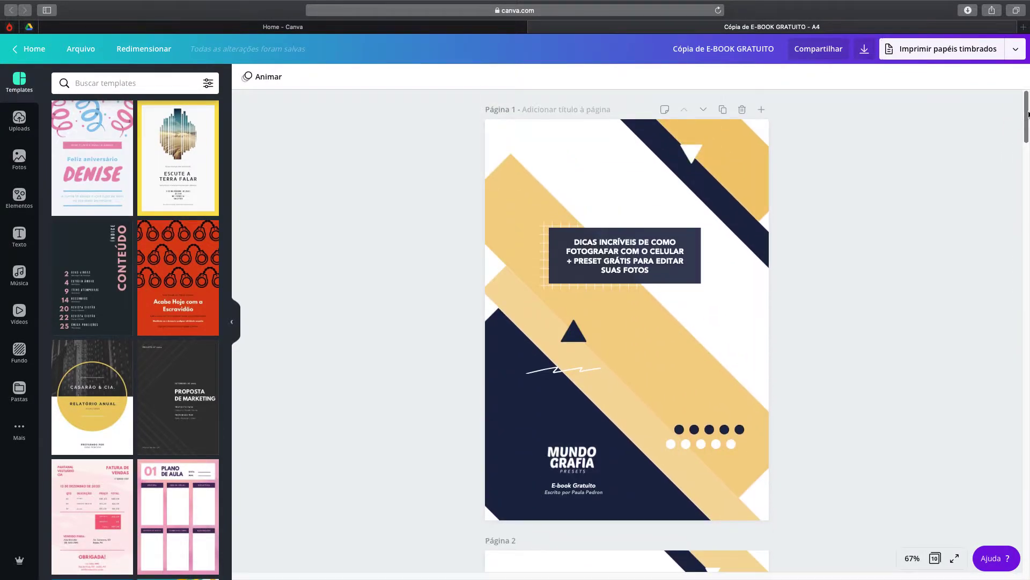
click(731, 153)
drag(782, 200, 799, 220)
drag(751, 131, 773, 111)
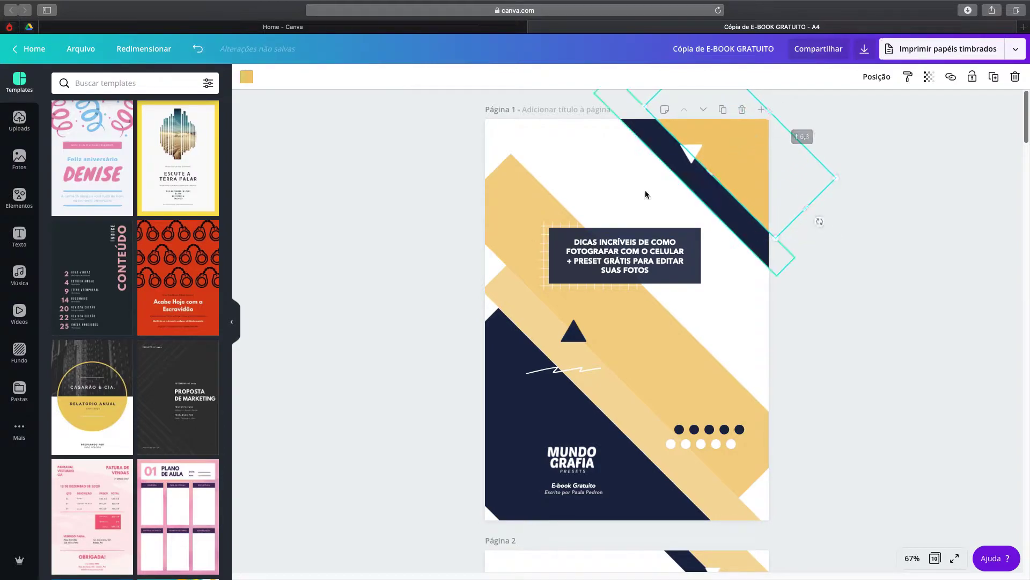
Lengthen the wide yellow diagonal band and the light yellow band on page 1 until they run past the page edges.
click(511, 194)
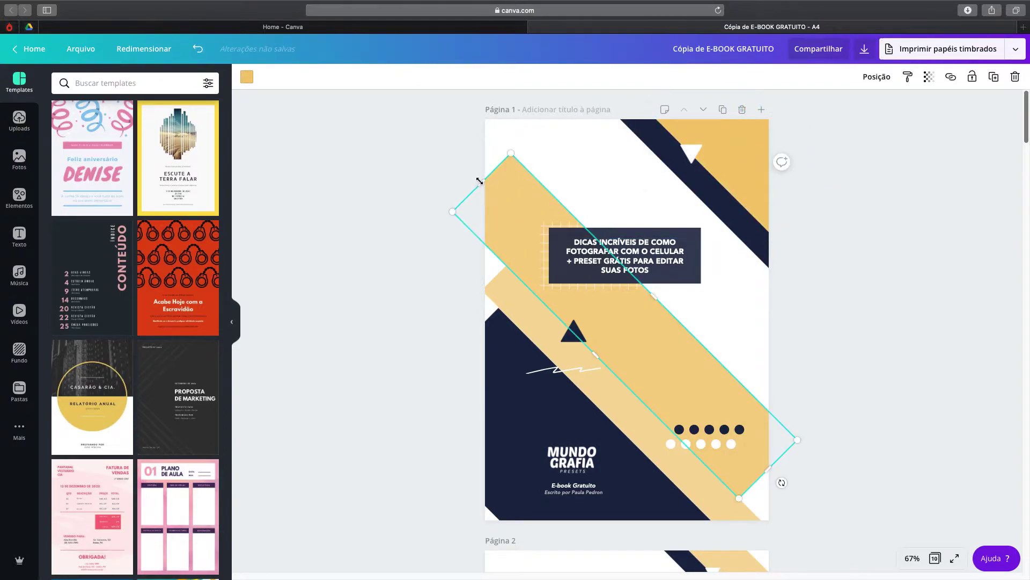
drag(479, 177, 446, 146)
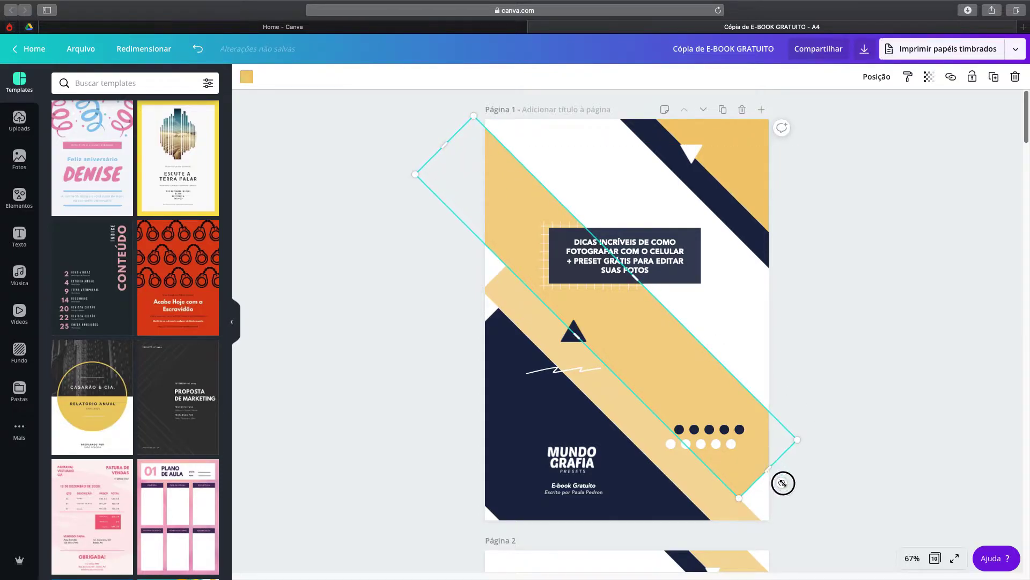
drag(778, 477, 816, 513)
key(super+z)
key(super+z)
key(super+z)
drag(493, 280, 462, 251)
Enlarge the navy shape in page 1's lower-left corner so it extends past the page edges.
click(508, 405)
drag(430, 343, 494, 463)
drag(485, 506, 469, 516)
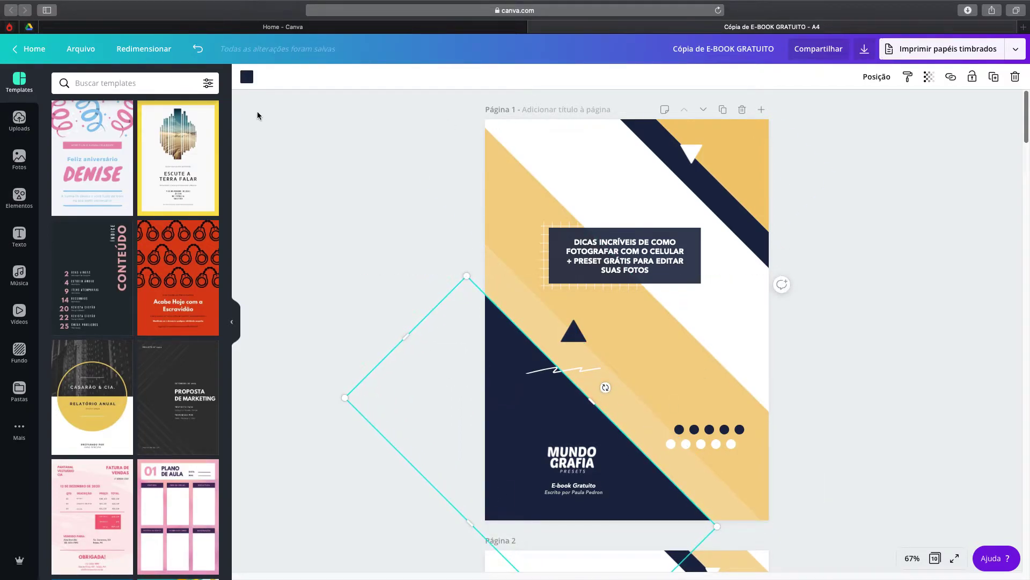
Show the page margins in the design.
click(80, 48)
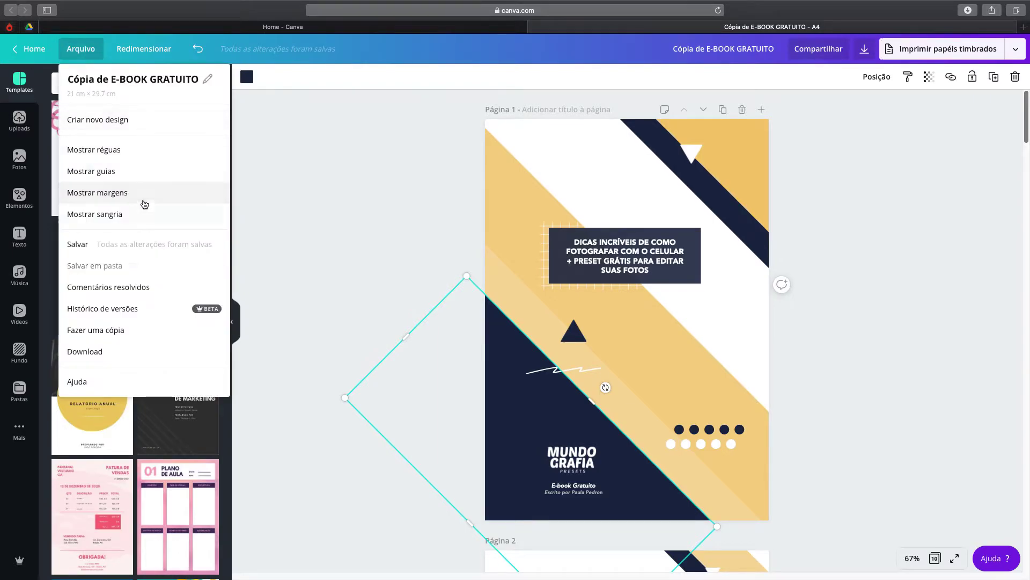
click(124, 194)
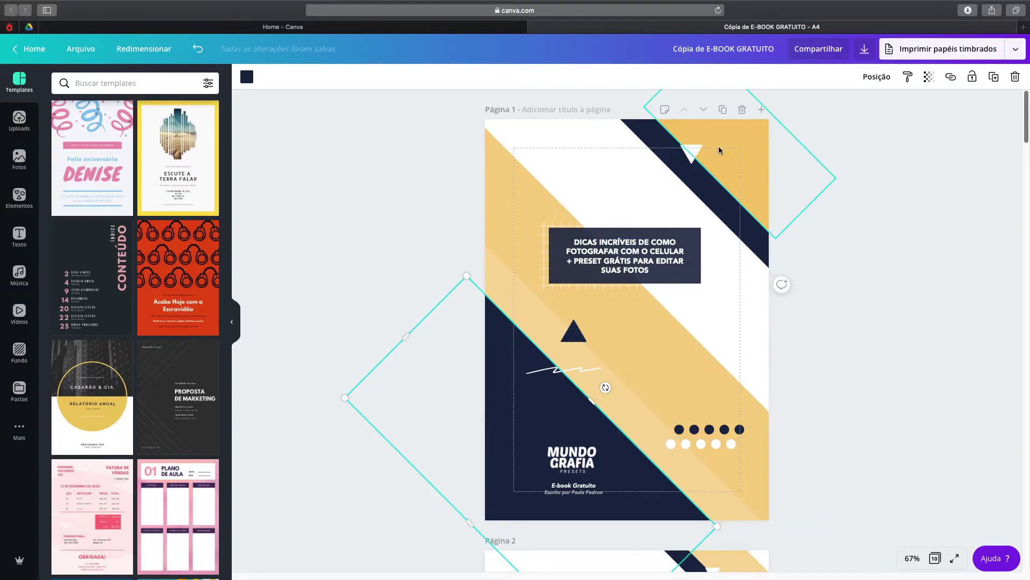
click(830, 266)
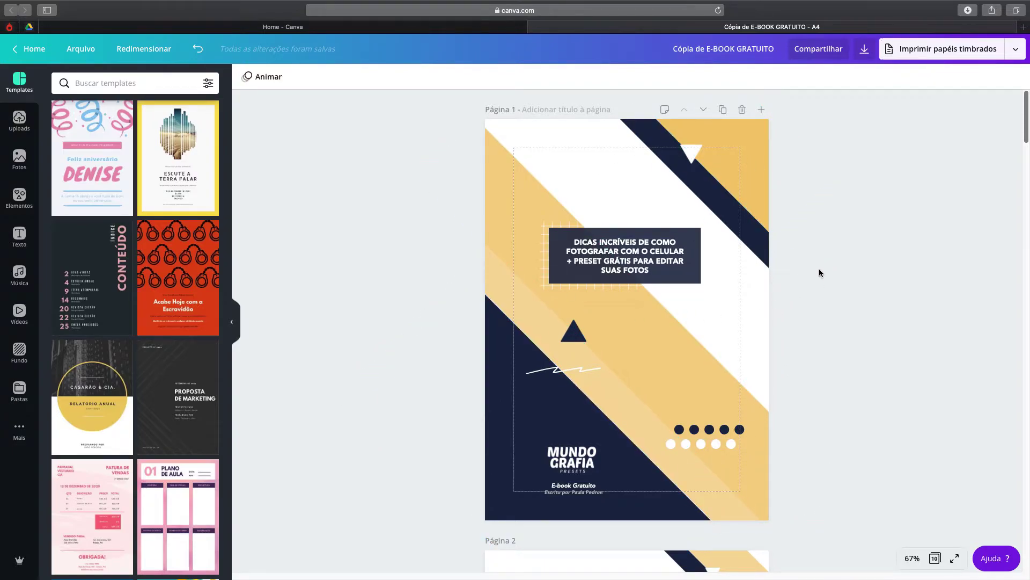
Group the cover title with its navy box and white grid, and center the group horizontally on the page.
click(552, 236)
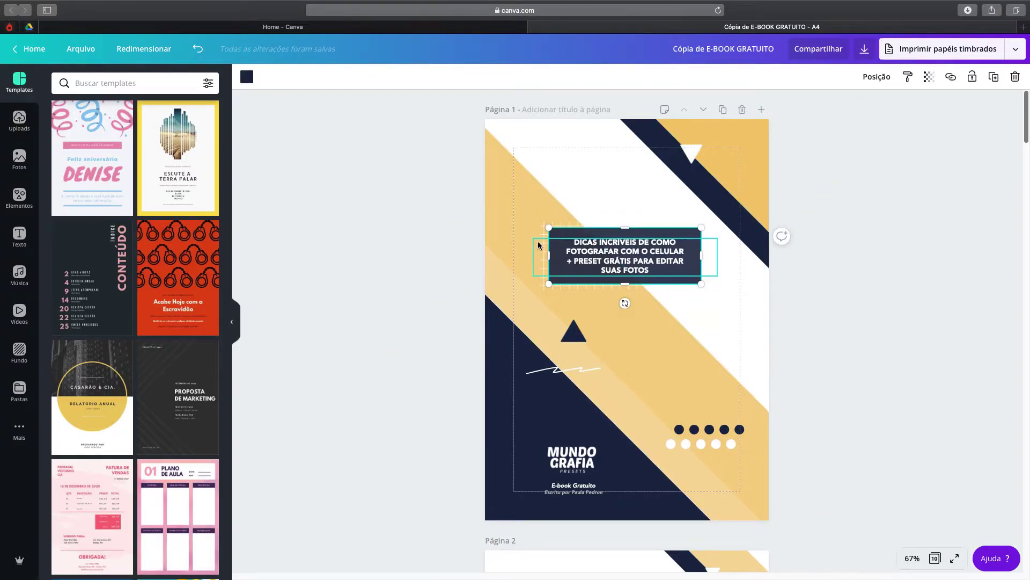
click(543, 239)
shift+click(562, 240)
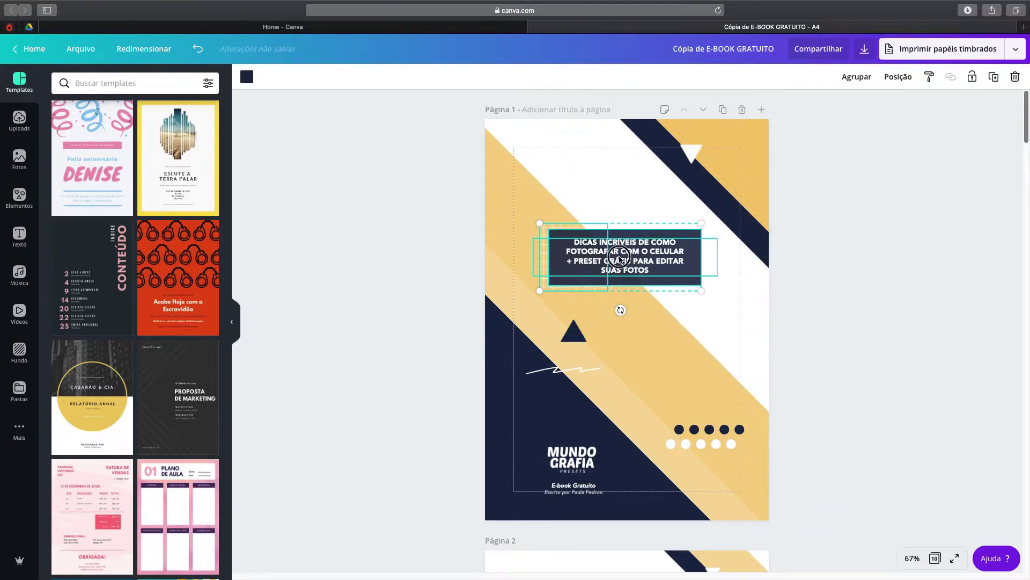
click(856, 78)
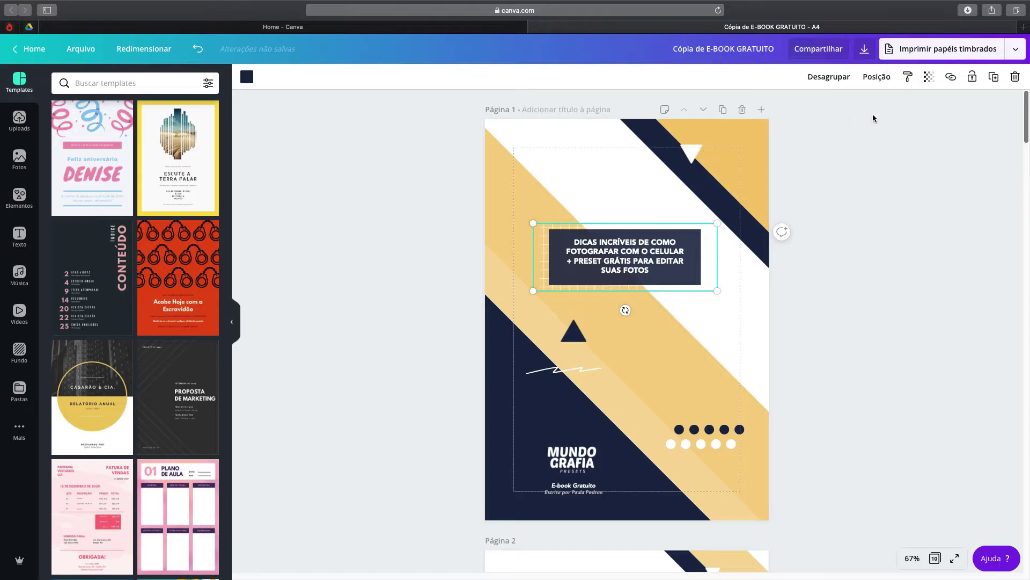
click(876, 80)
click(827, 176)
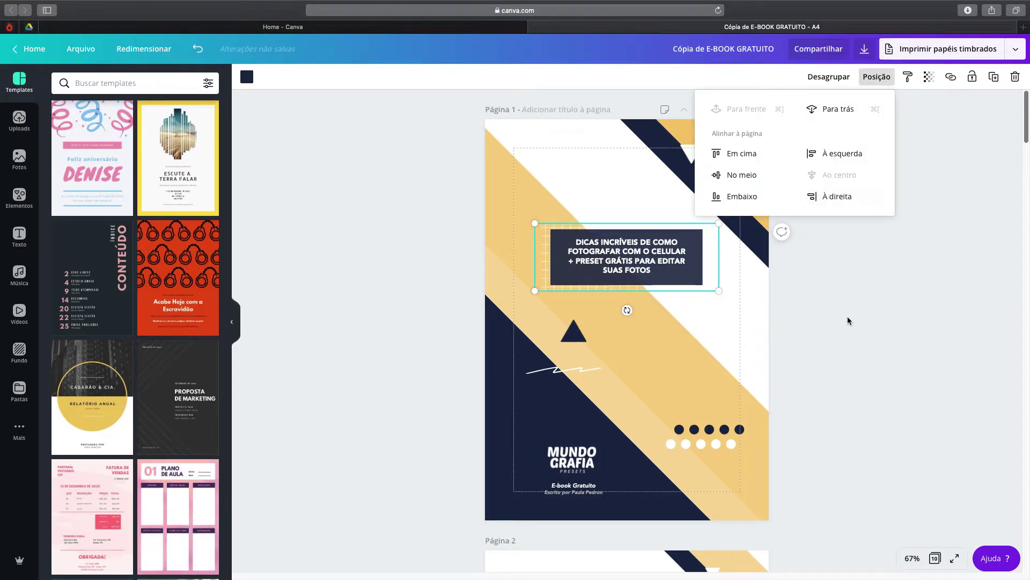
click(858, 293)
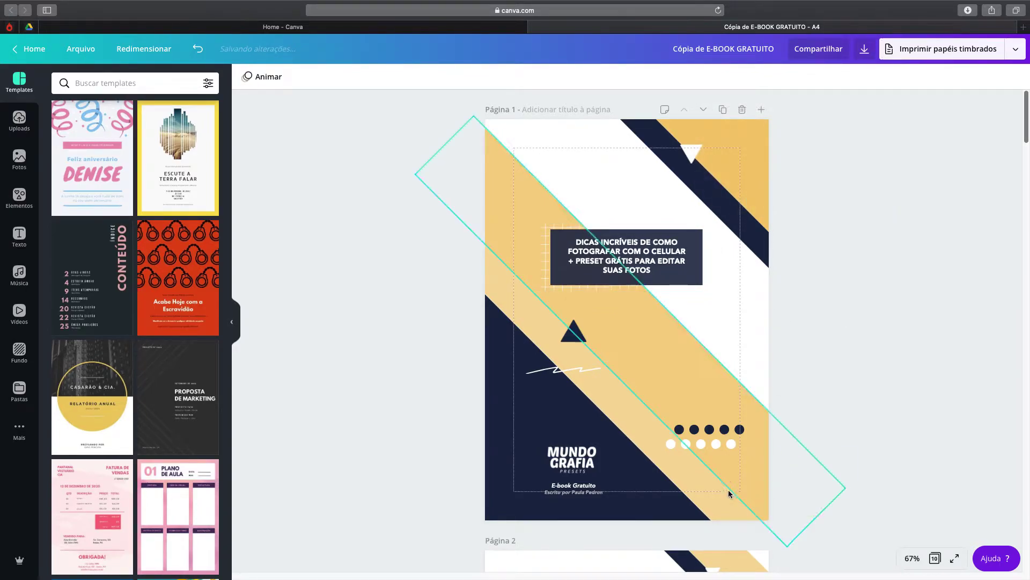
Widen the navy shape slightly so its diagonal edge closes the thin white gap beside the light yellow band.
click(914, 557)
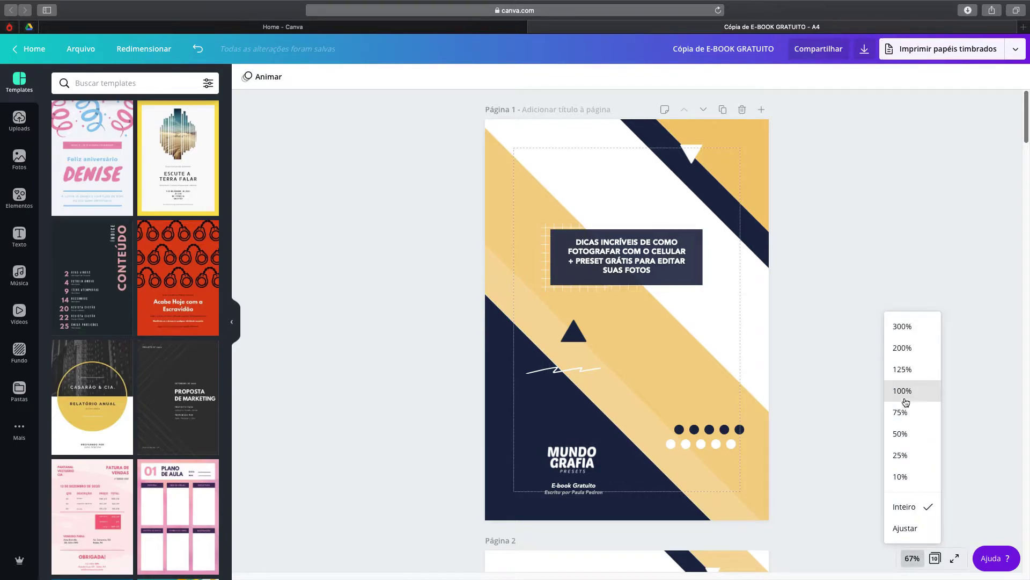
click(910, 390)
click(910, 558)
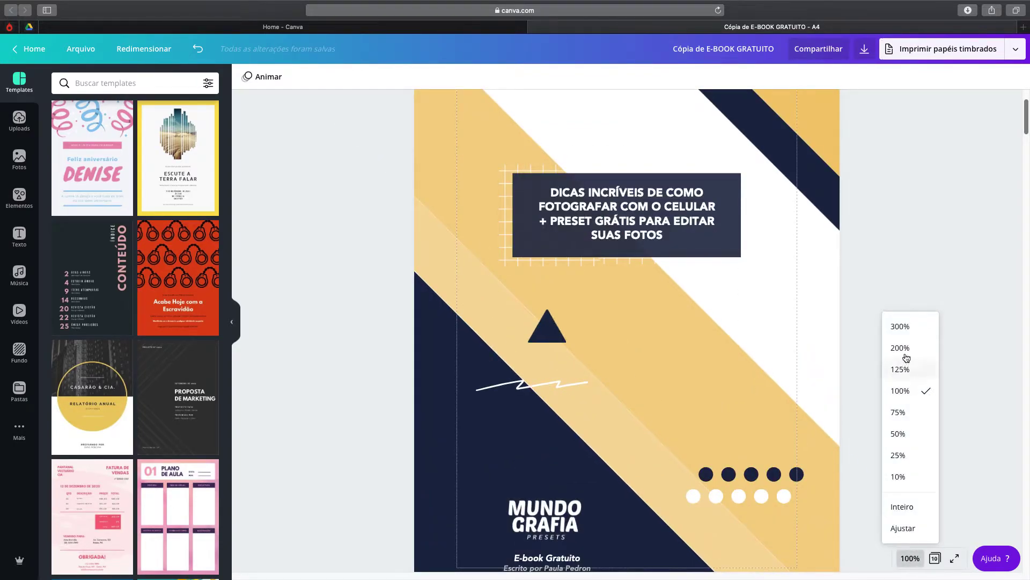
click(911, 351)
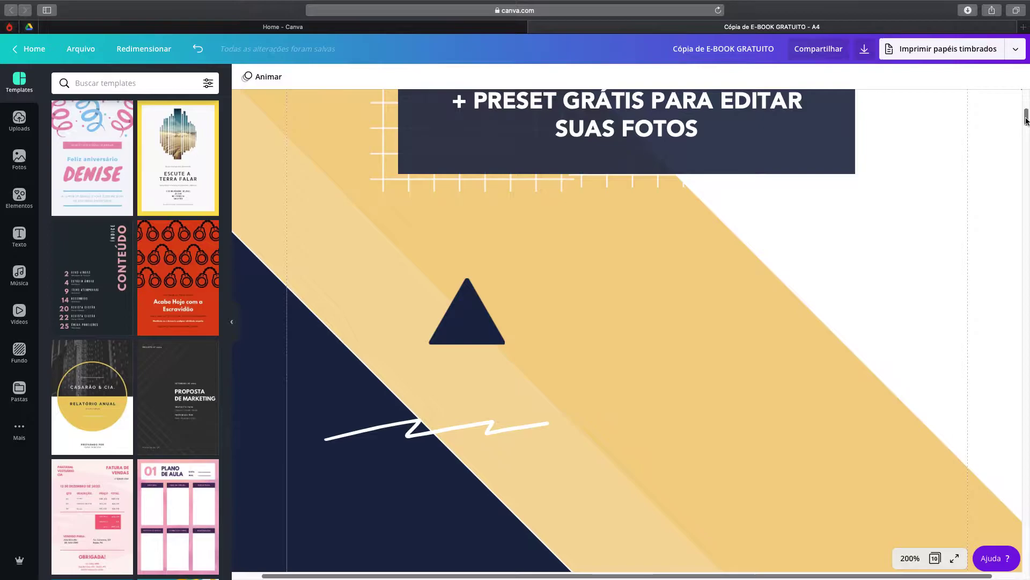
scroll(511, 315, down, 3)
click(472, 376)
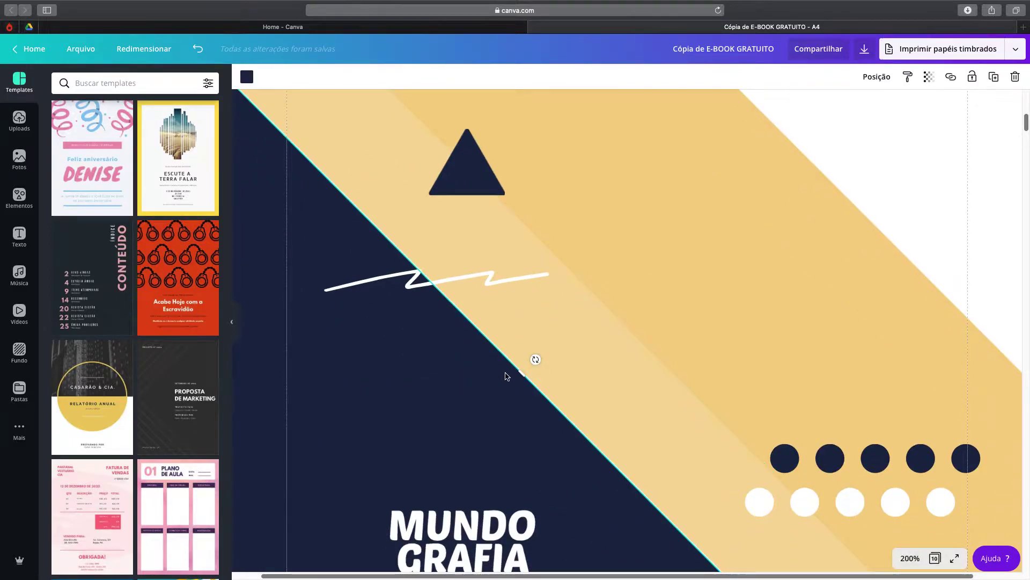
drag(520, 370, 519, 369)
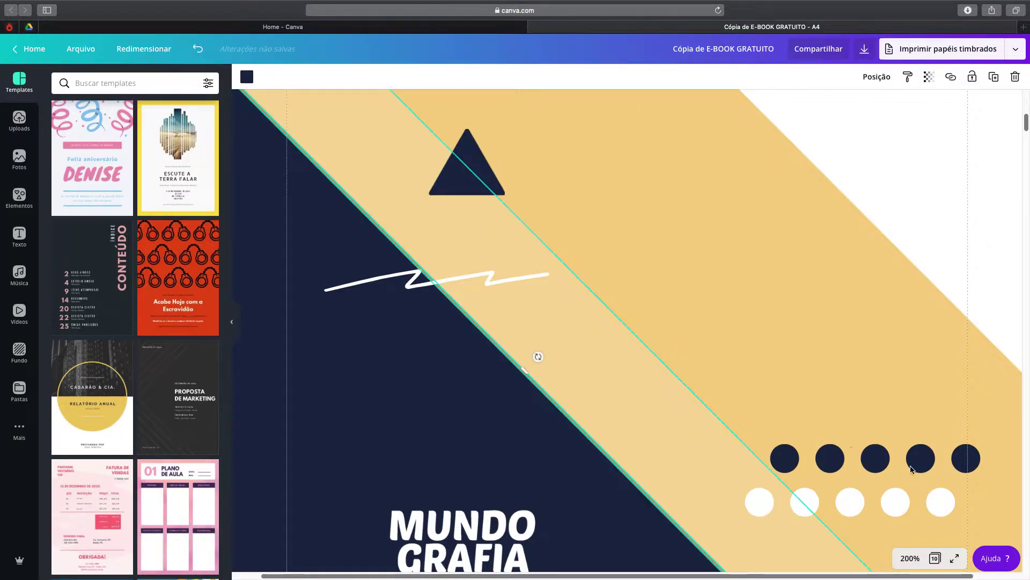
Adjust the light yellow band's lower long edge so it meets the navy shape cleanly.
click(738, 355)
click(597, 369)
drag(527, 376, 531, 374)
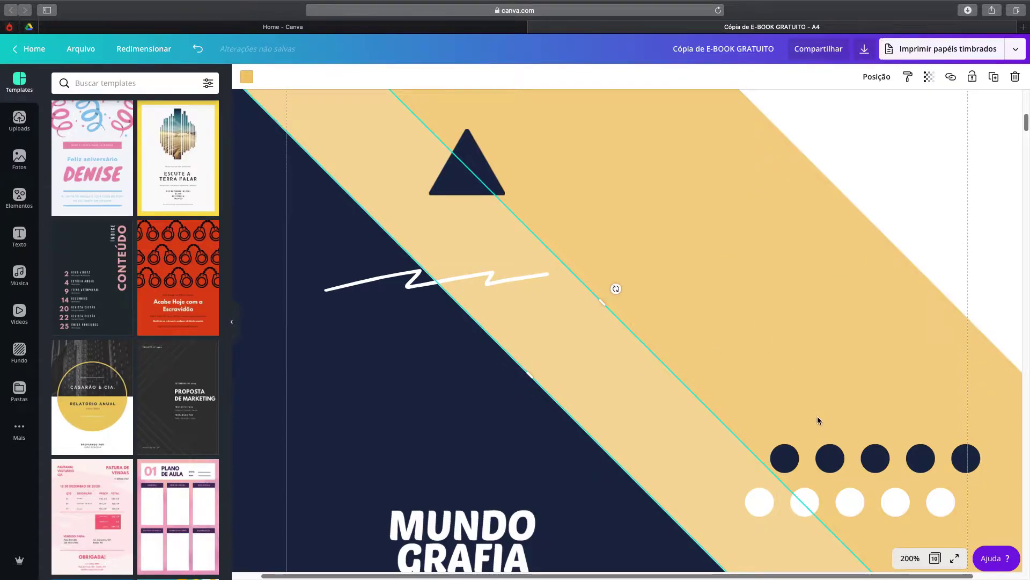
click(910, 558)
click(906, 504)
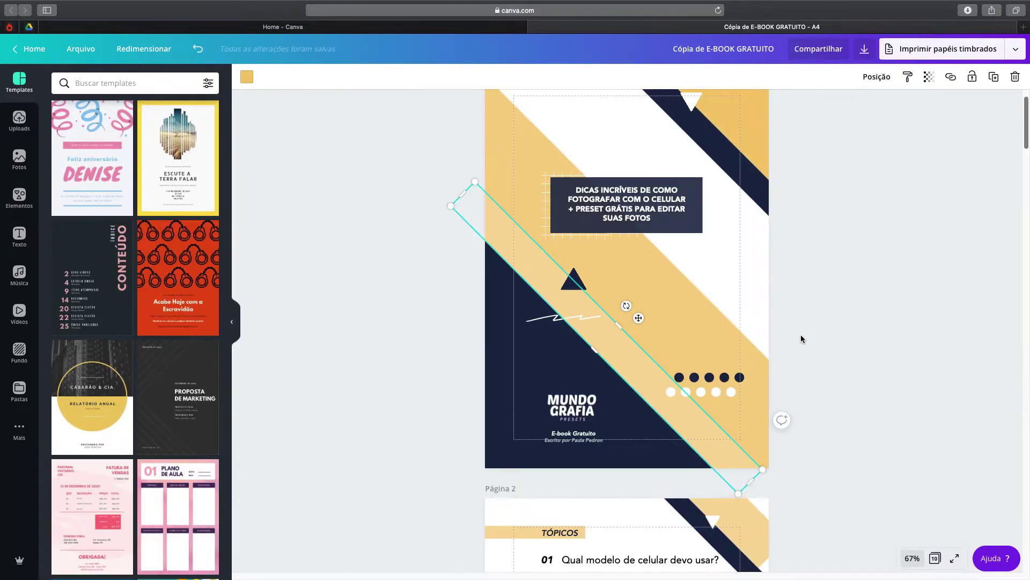
click(943, 320)
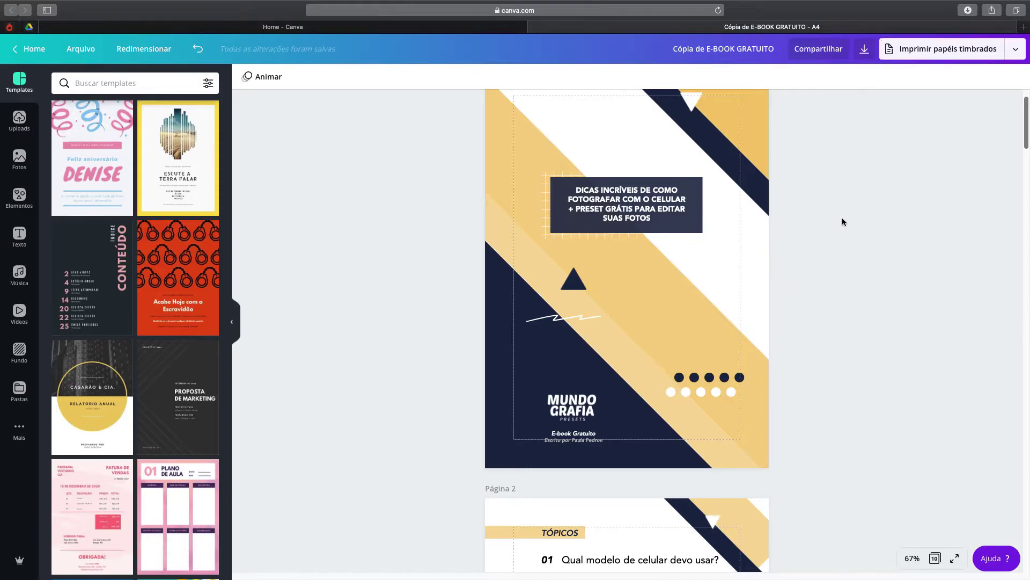
Group the Mundo Grafia logo with the two text lines beneath it and move the group up and left, inside the margin.
click(585, 441)
shift+click(584, 433)
shift+click(584, 412)
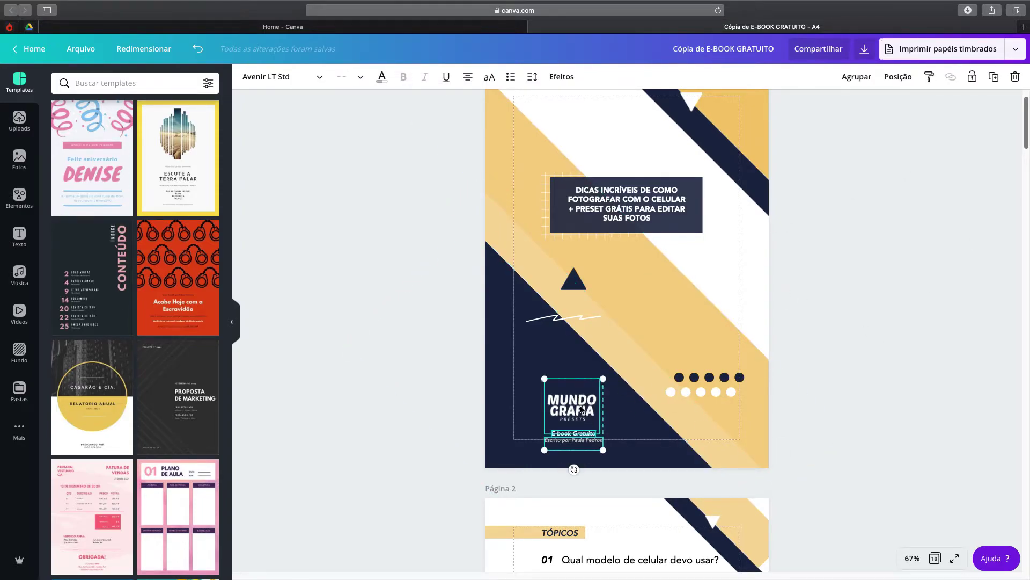
click(856, 77)
drag(566, 415, 566, 402)
click(859, 311)
click(462, 376)
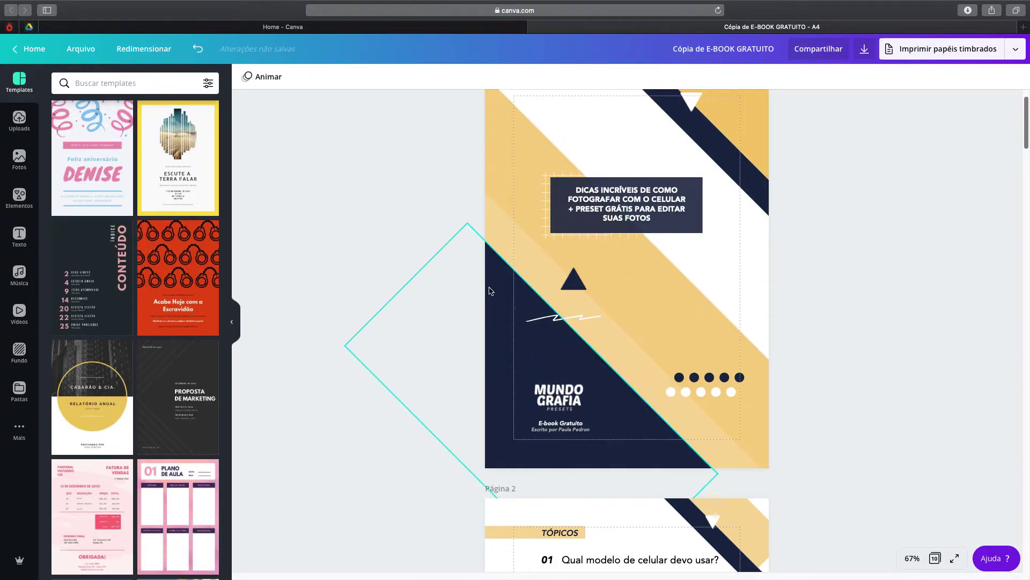
Hide the page margins and turn them back on.
click(60, 52)
click(161, 194)
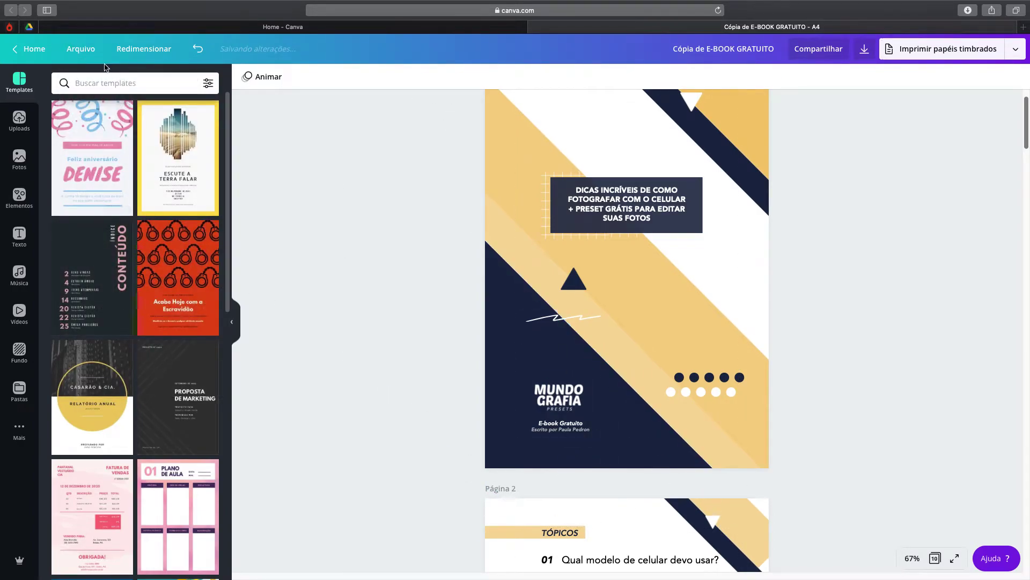
click(84, 54)
click(138, 194)
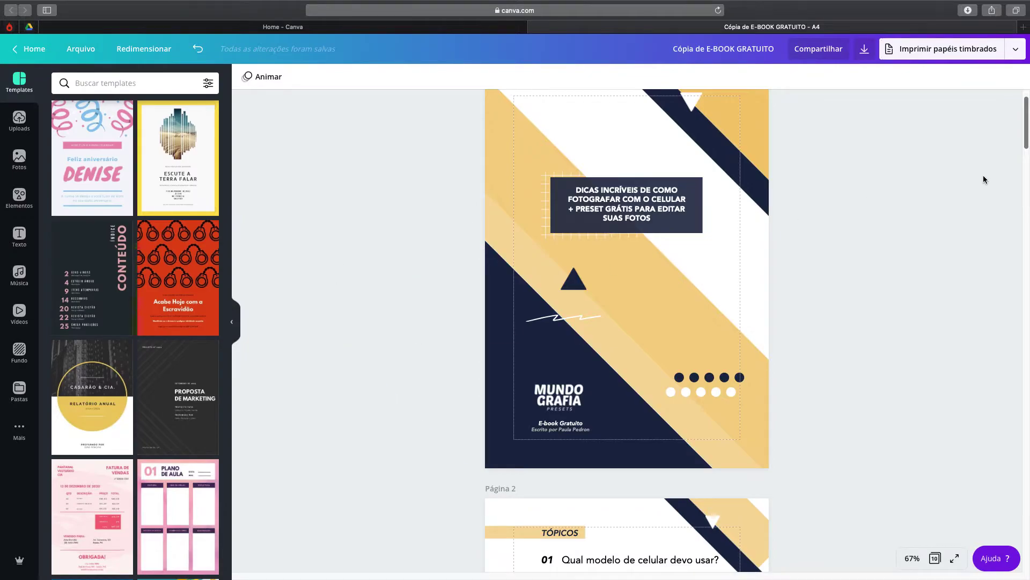
Show the rulers around the design.
click(83, 47)
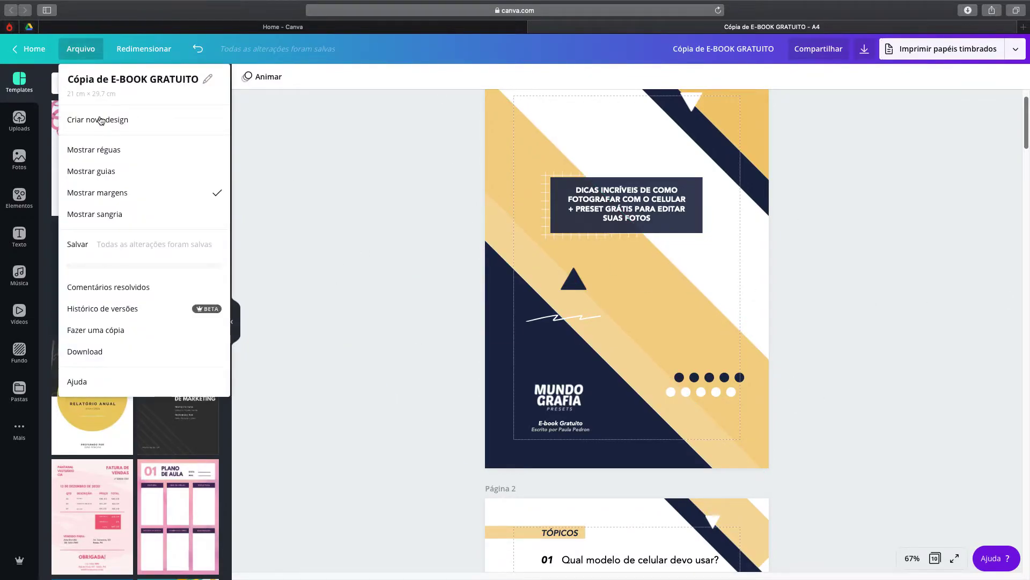
click(141, 144)
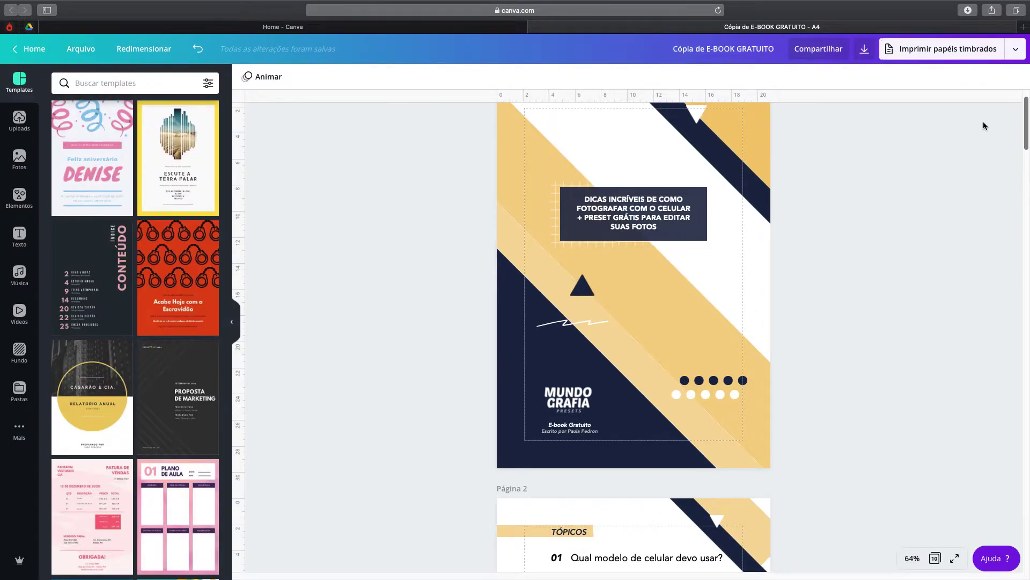
Extend the yellow shape in page 2's upper-right corner past the page edges so it fills the corner.
drag(1023, 125, 1007, 168)
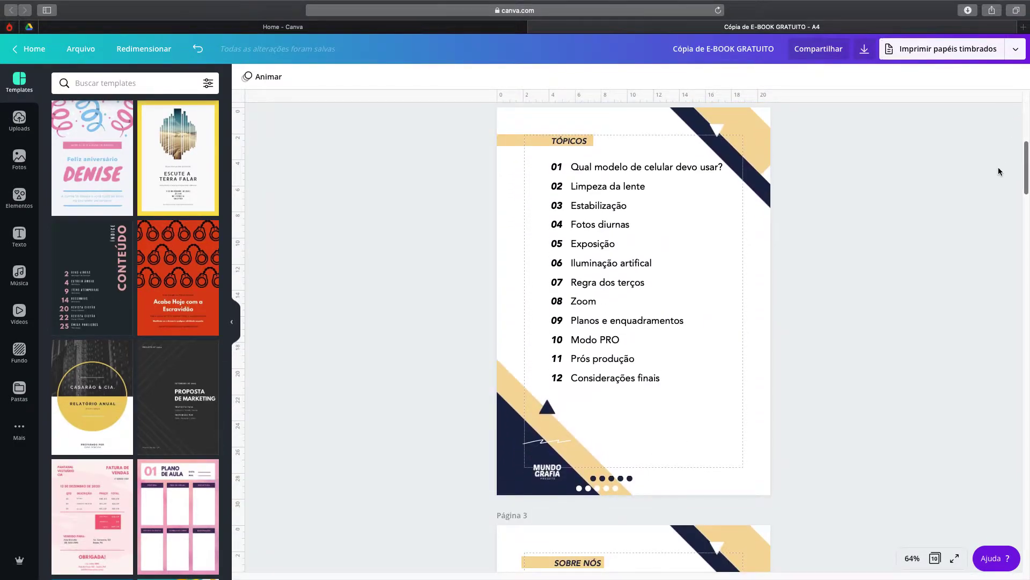
scroll(996, 176, up, 2)
click(755, 170)
drag(791, 214, 815, 238)
drag(765, 156, 786, 134)
click(900, 211)
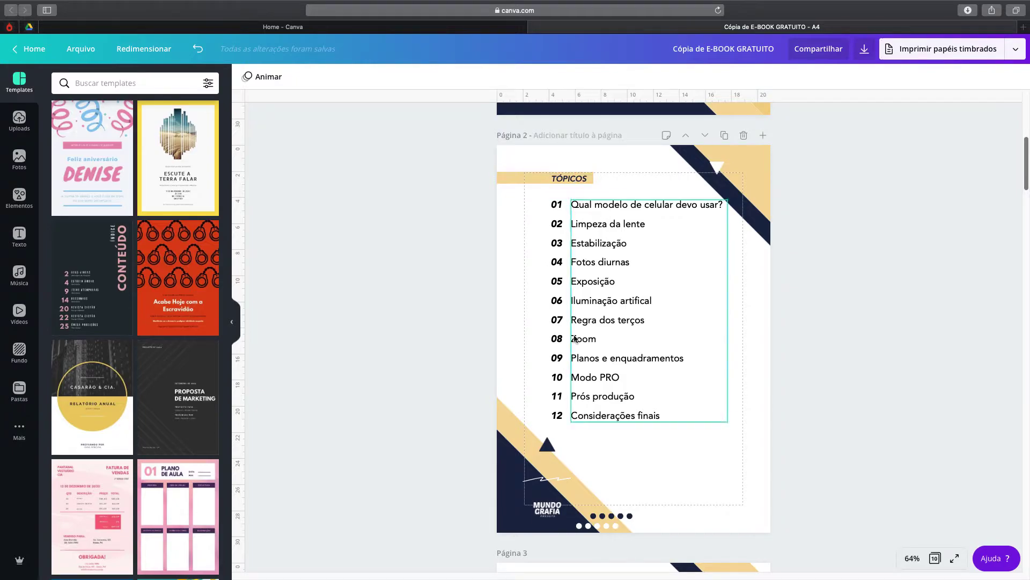
Check the font and size of the section headings on pages 2 to 7 for consistency.
scroll(1025, 184, down, 5)
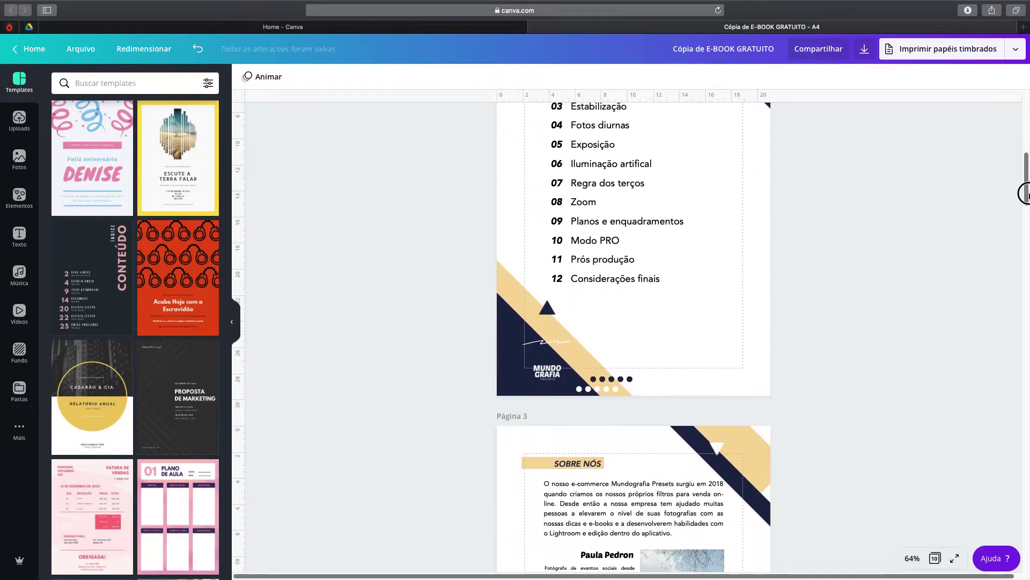
scroll(1025, 184, up, 5)
click(570, 183)
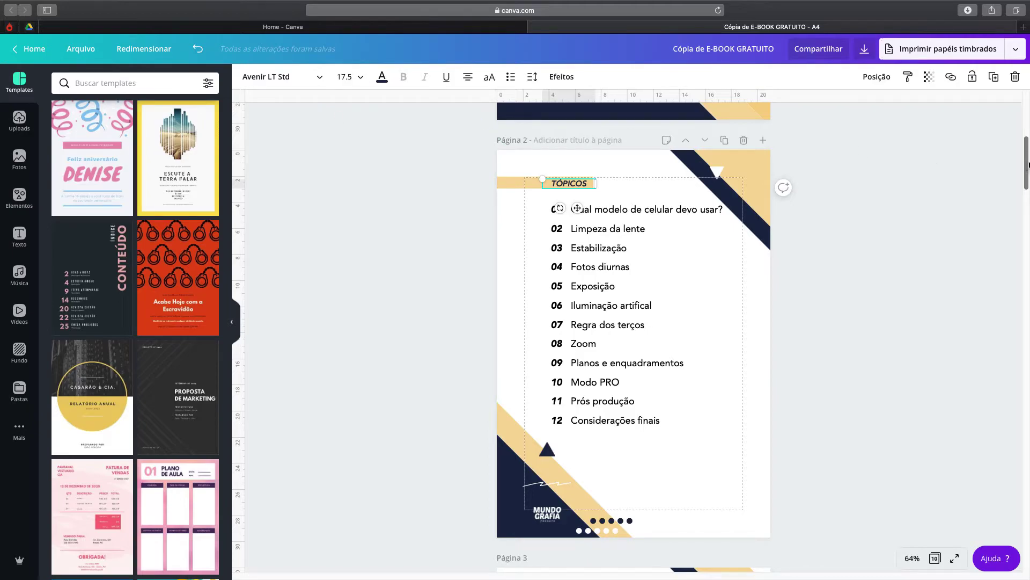
scroll(1026, 158, down, 5)
click(865, 285)
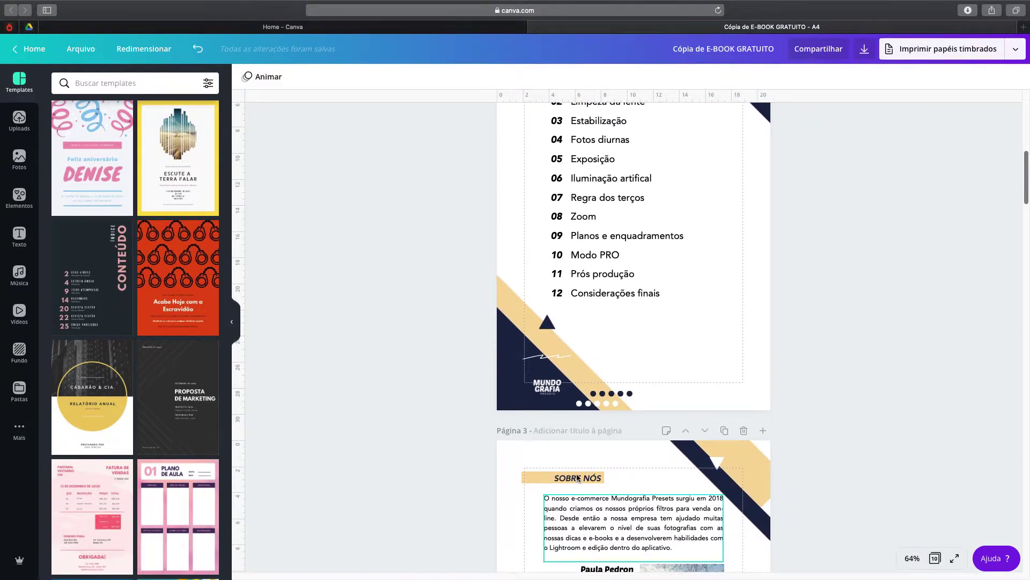
click(576, 477)
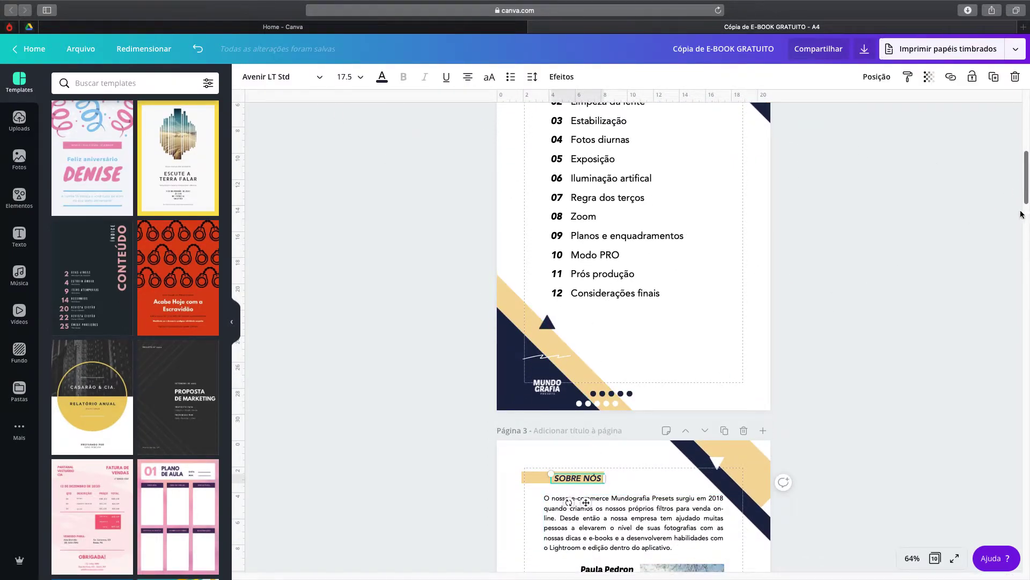
drag(1026, 199, 1025, 266)
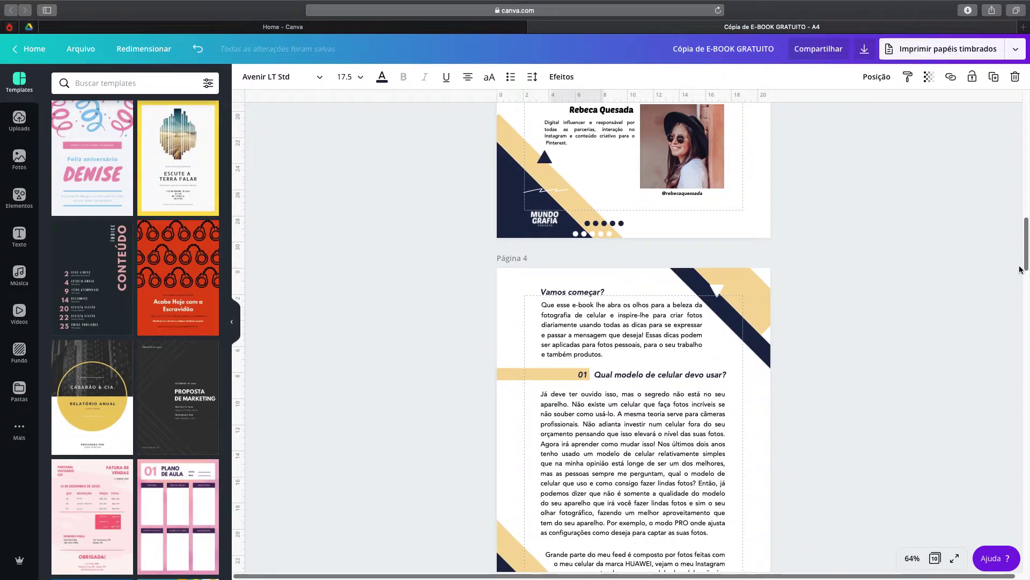
click(581, 291)
drag(1025, 260, 1024, 299)
click(685, 334)
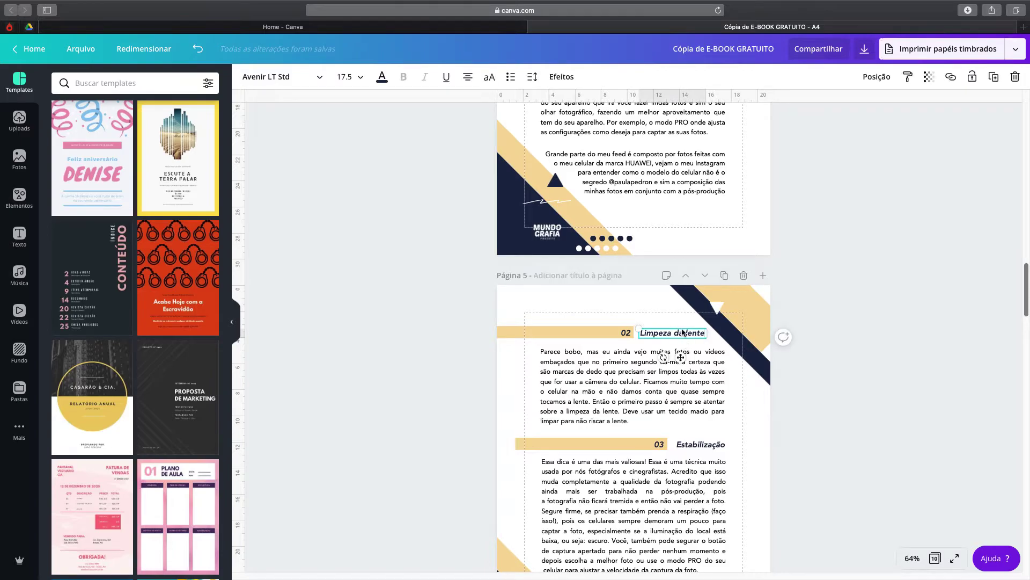
click(708, 443)
drag(1028, 317, 1029, 351)
click(664, 433)
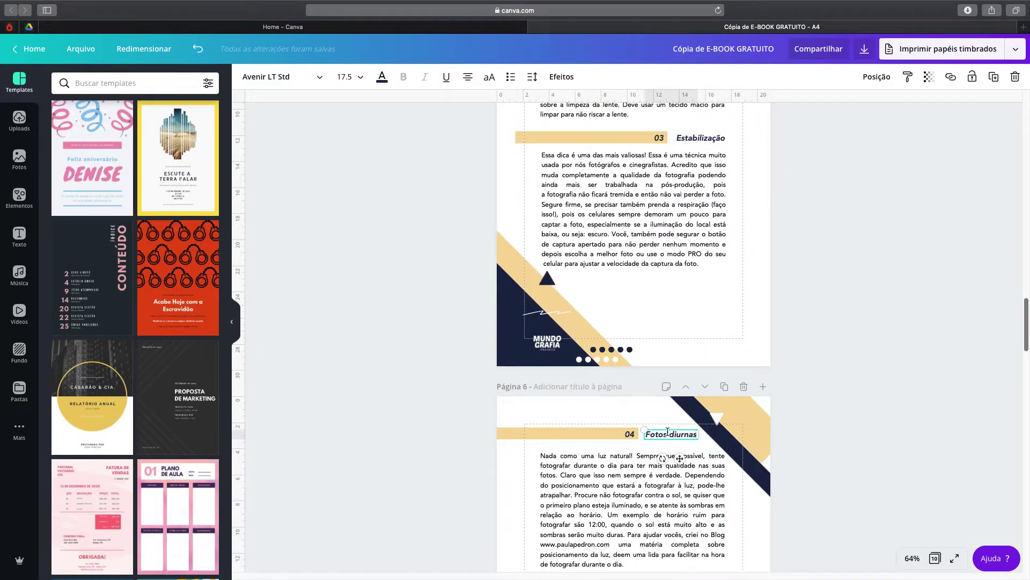
drag(1028, 315, 1027, 348)
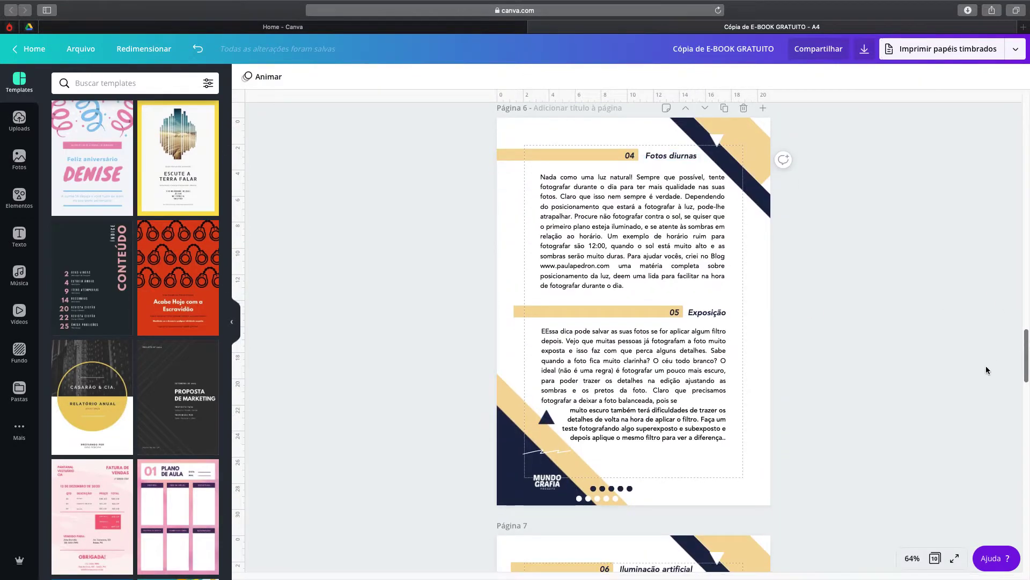
click(723, 318)
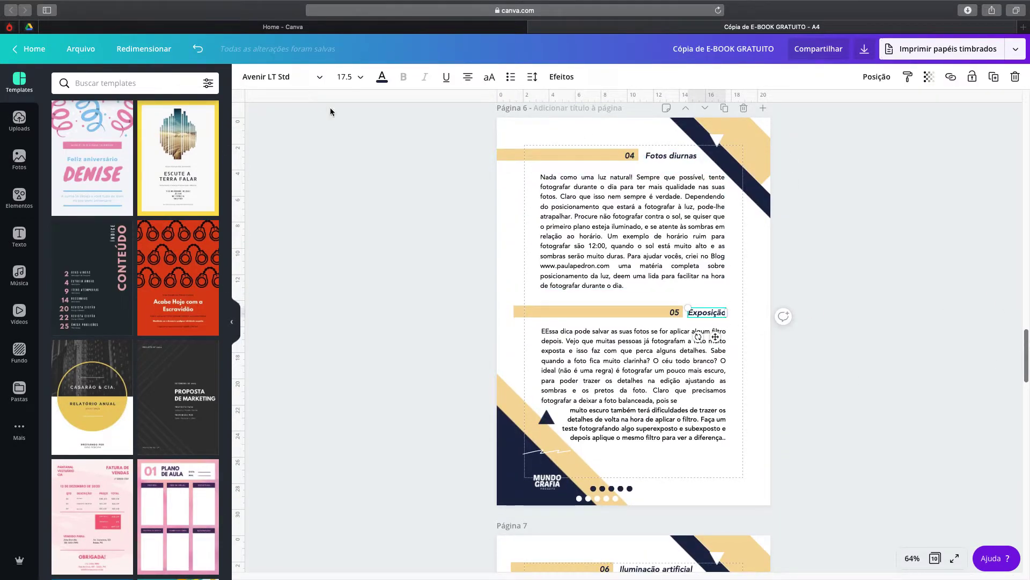
drag(1028, 338, 1028, 364)
click(641, 358)
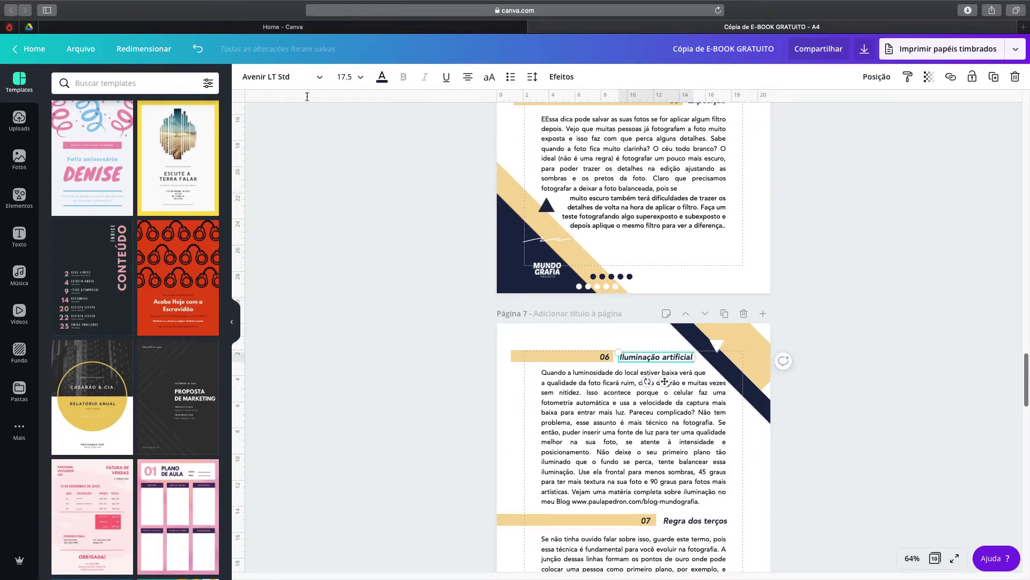
drag(1025, 376, 1025, 399)
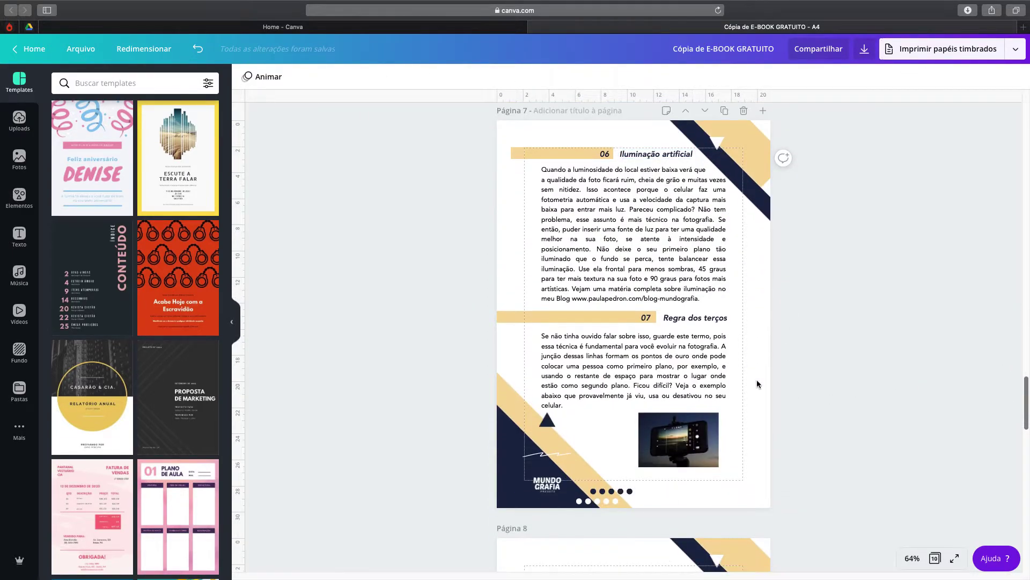
click(695, 319)
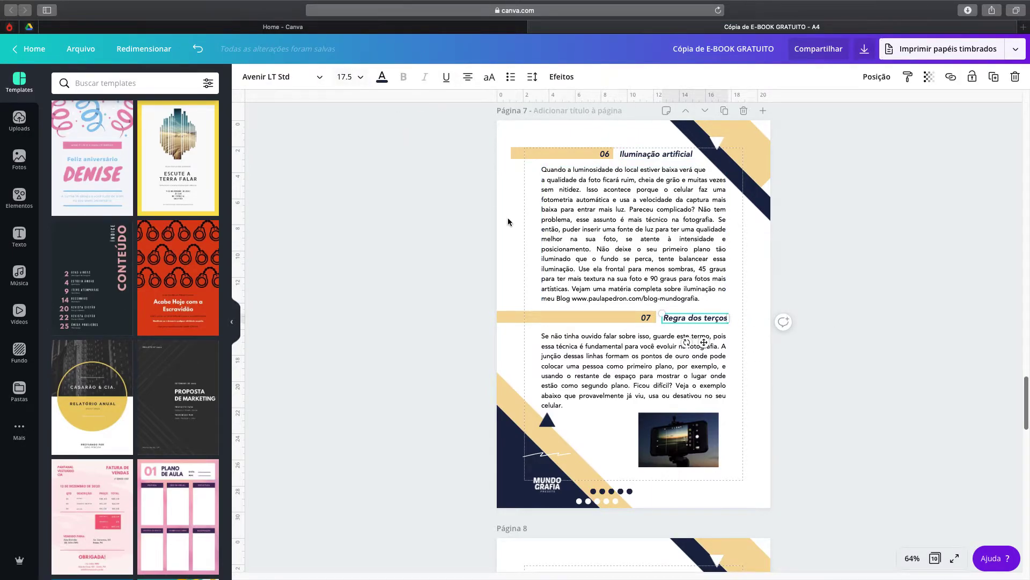
Extend the yellow bars behind heading 06 on page 7 and heading 03 on page 5 past the left page edge.
click(514, 154)
drag(512, 154, 484, 153)
drag(1028, 415, 1025, 299)
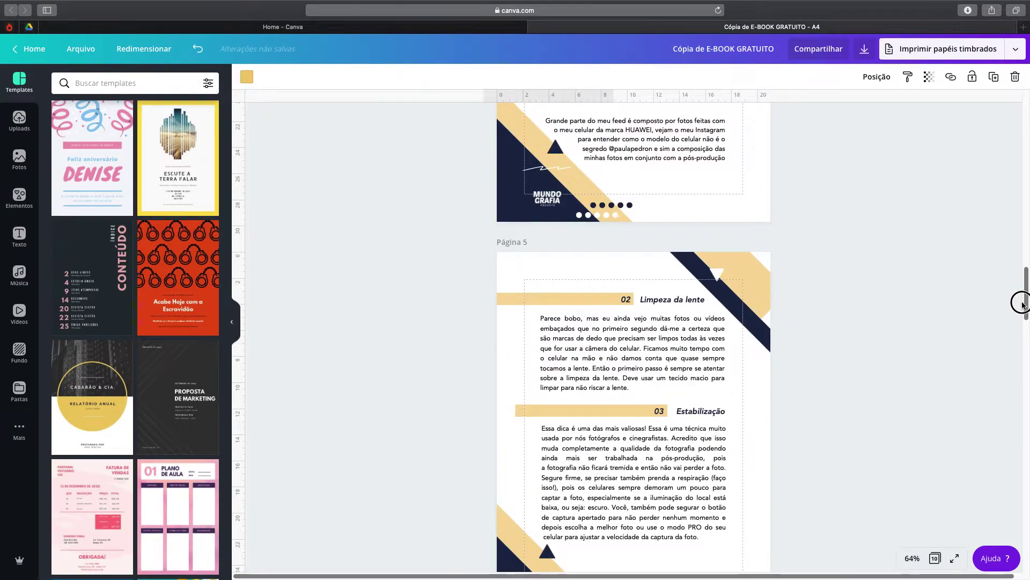
click(491, 419)
click(542, 410)
drag(516, 406, 485, 407)
Extend the yellow shape in page 4's upper-right corner past the page edges so it fills the corner.
drag(1028, 283, 1026, 252)
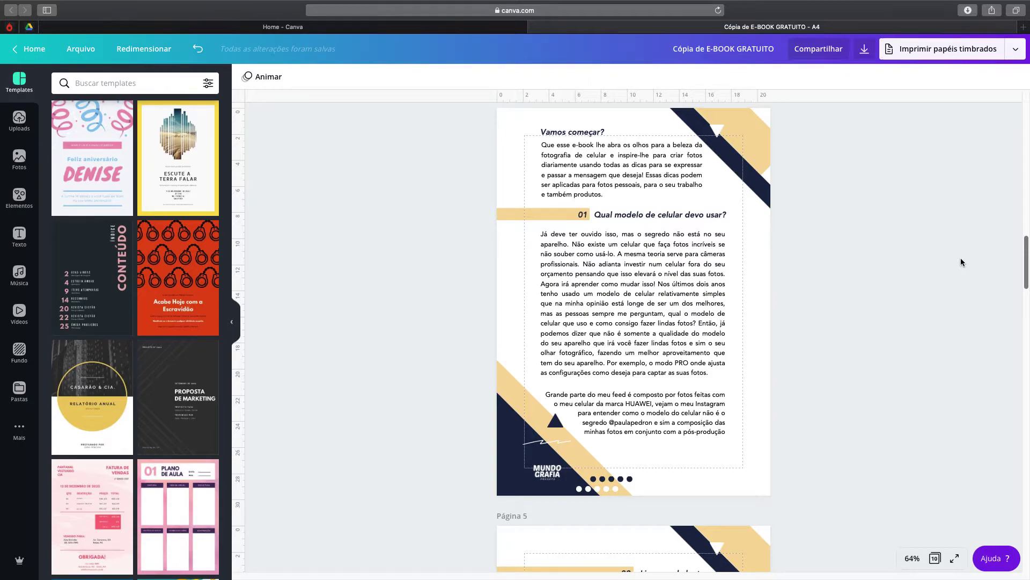
drag(1028, 261, 1026, 250)
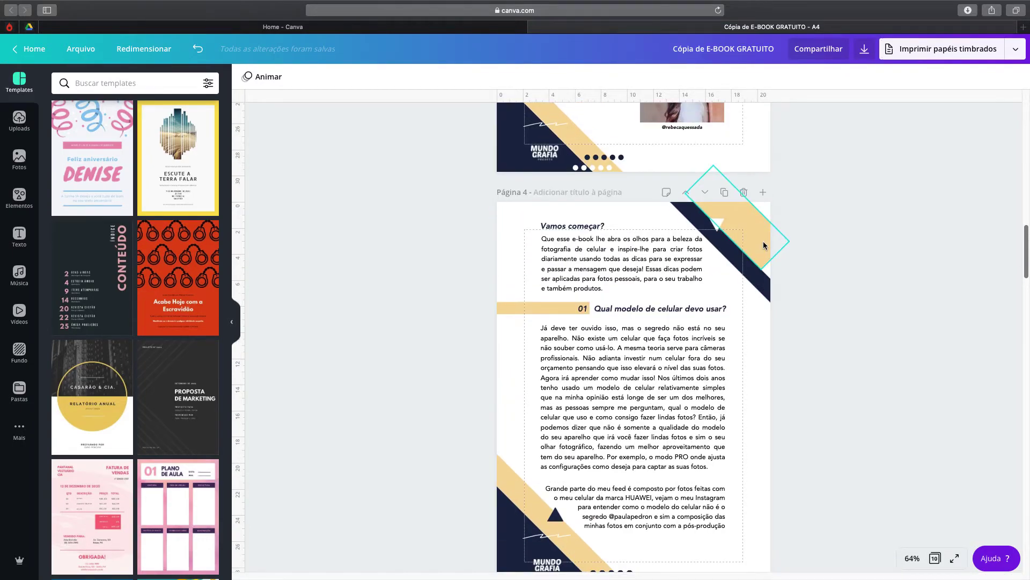
click(777, 248)
drag(776, 255, 808, 281)
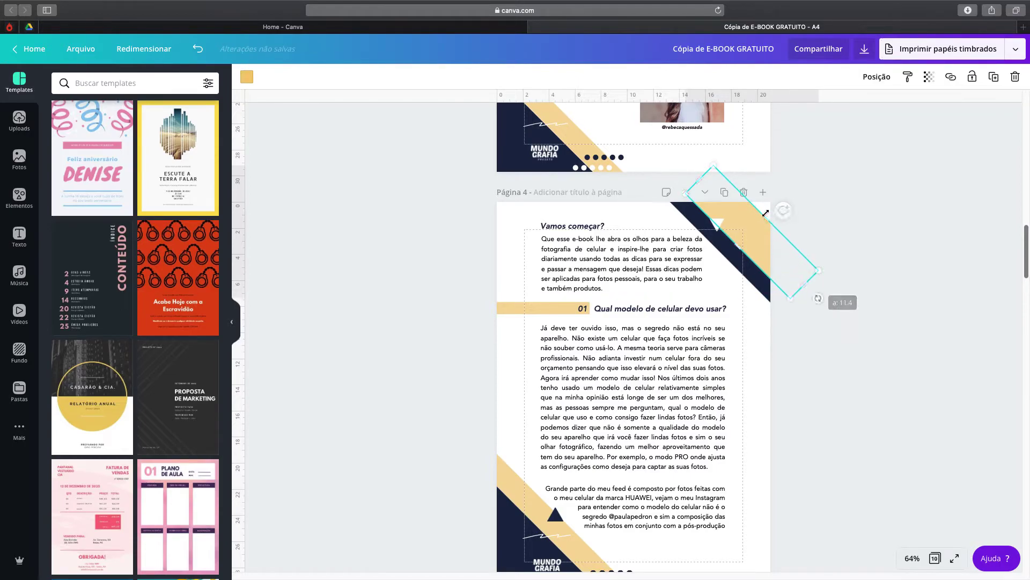
drag(782, 208, 786, 206)
scroll(788, 200, down, 2)
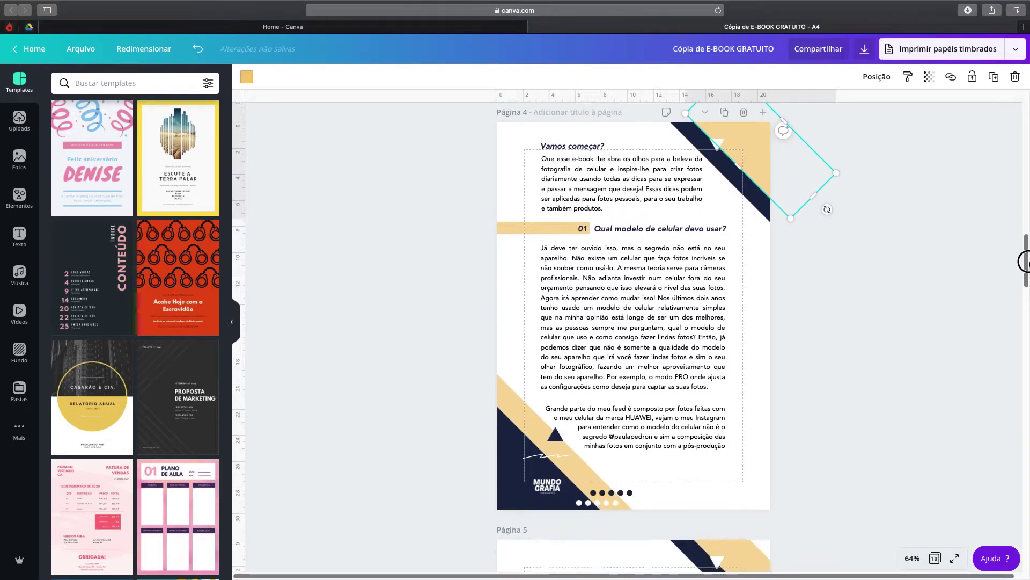
click(789, 193)
Left-align the main paragraph under heading 01 on page 4 and widen it to both side margins.
click(698, 290)
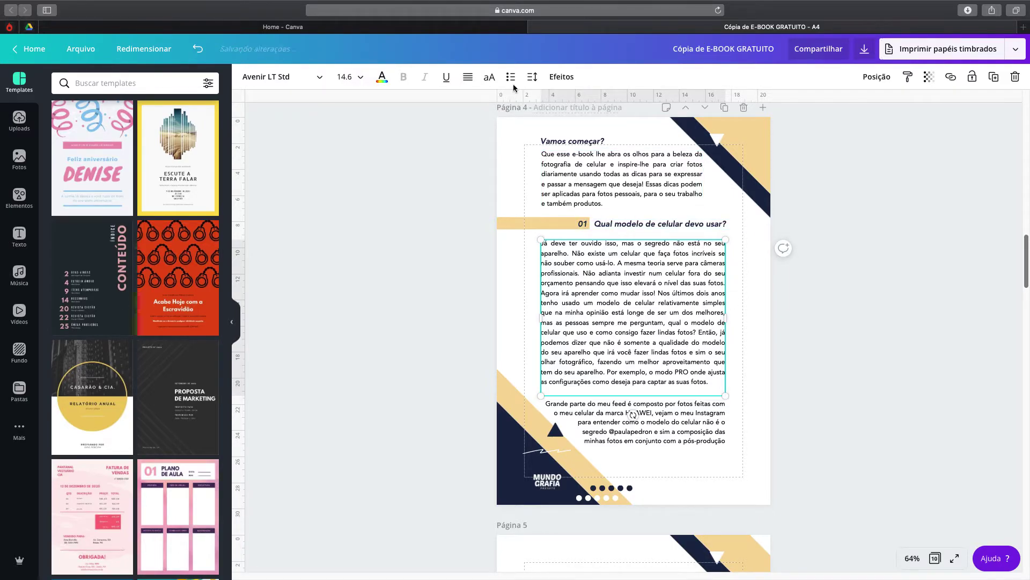
click(468, 78)
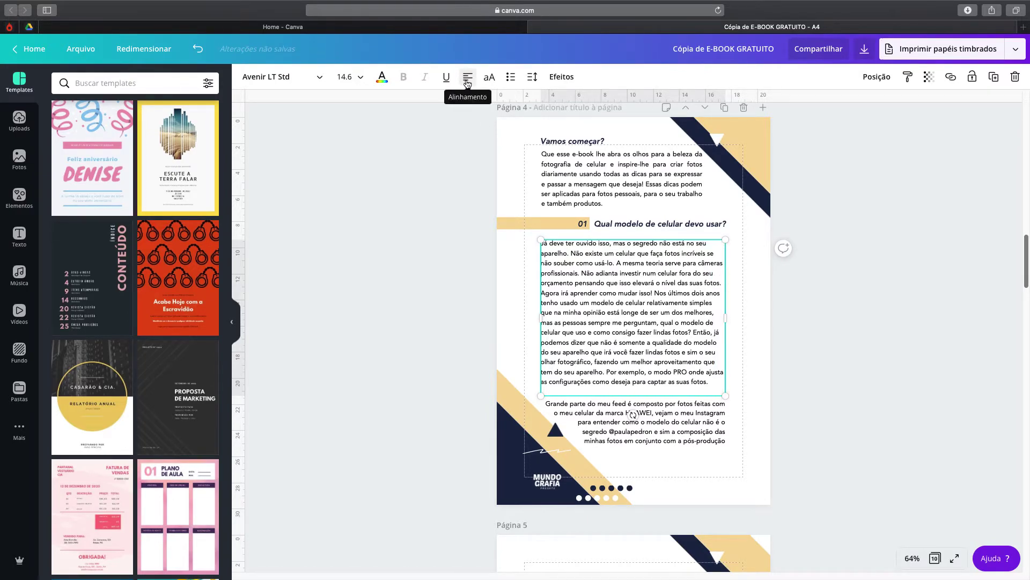
drag(541, 317, 525, 312)
drag(729, 308, 744, 292)
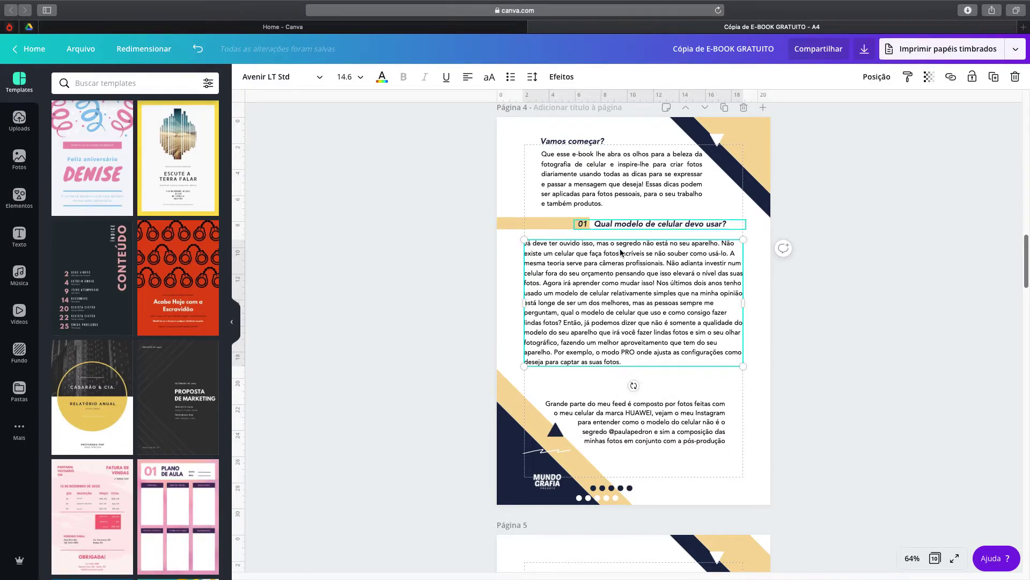
Compare the text formatting of the body paragraphs on pages 4 and 5.
click(631, 183)
click(622, 274)
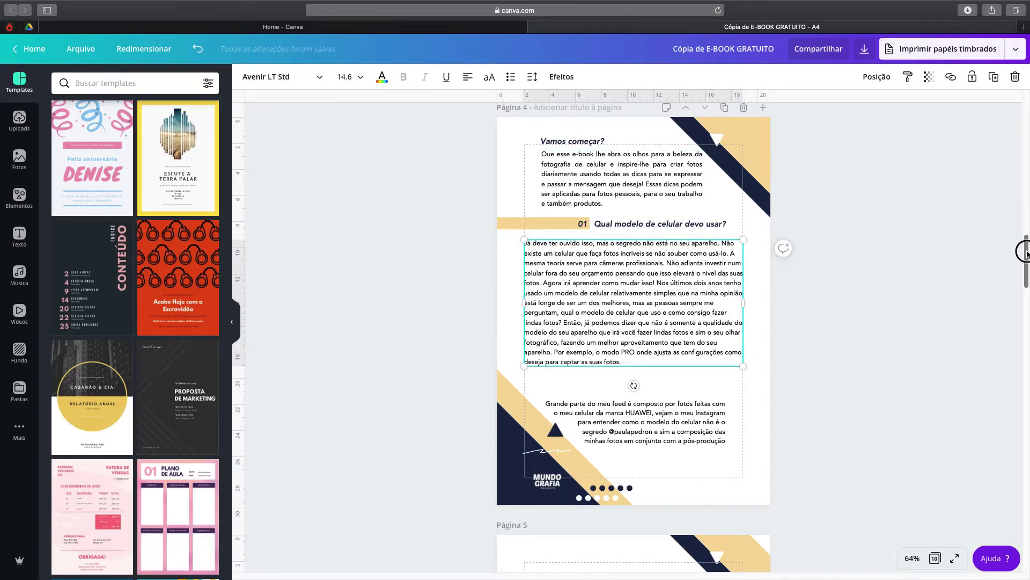
scroll(1026, 253, down, 5)
click(693, 374)
drag(671, 481, 673, 484)
drag(1026, 305, 1026, 272)
click(980, 314)
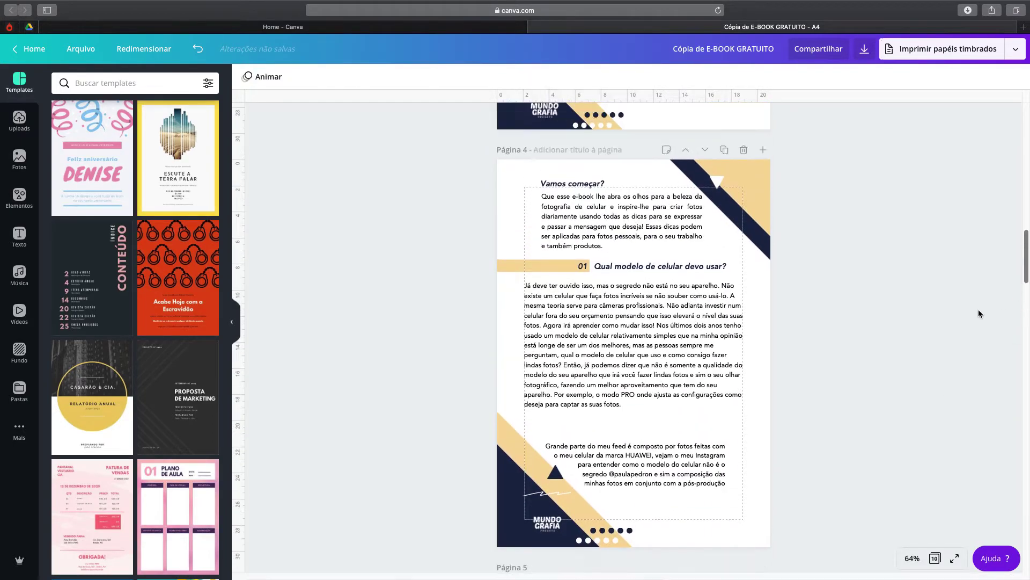
Move page 4's last paragraph up beneath the main text, left-align it and widen it to the right margin.
click(648, 464)
mouse_move(647, 464)
mouse_down()
mouse_move(647, 449)
mouse_move(647, 464)
mouse_up()
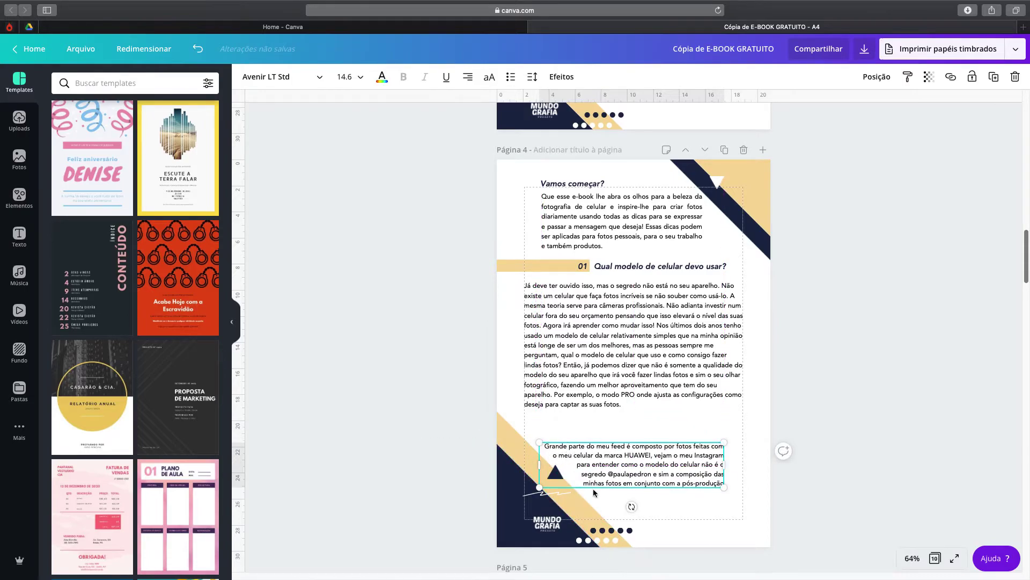
drag(644, 461, 663, 439)
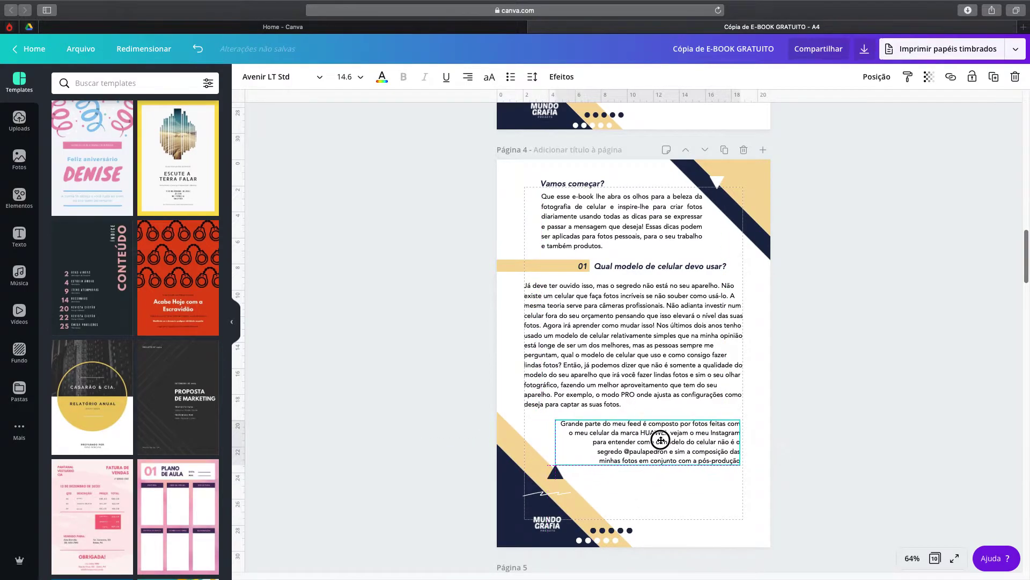
click(468, 78)
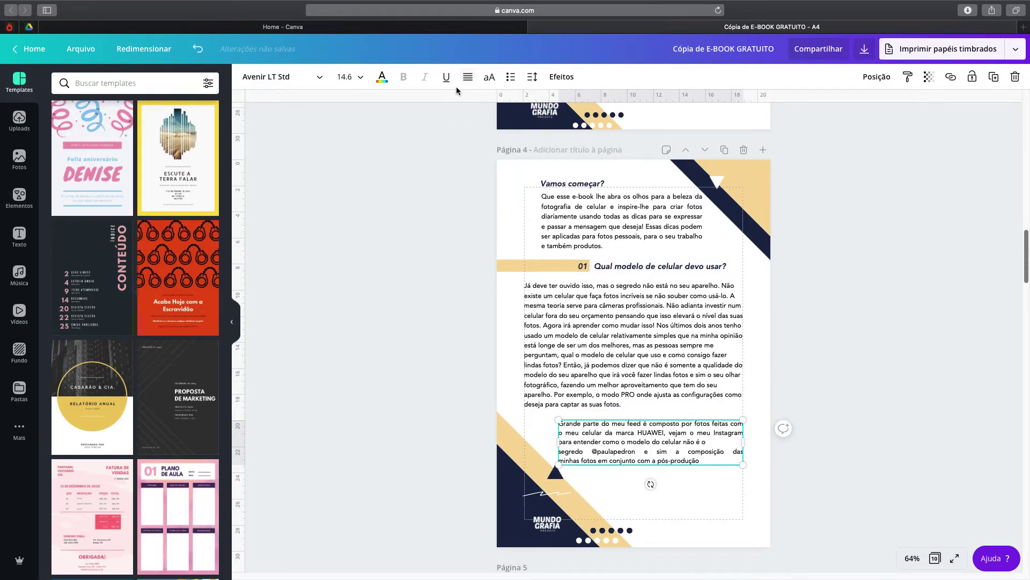
click(470, 77)
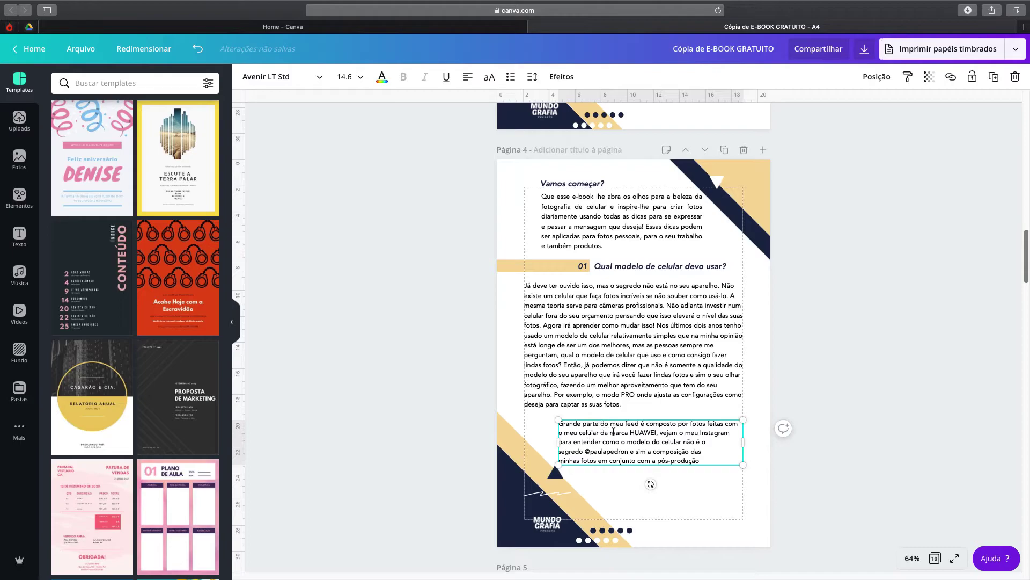
drag(672, 445, 665, 441)
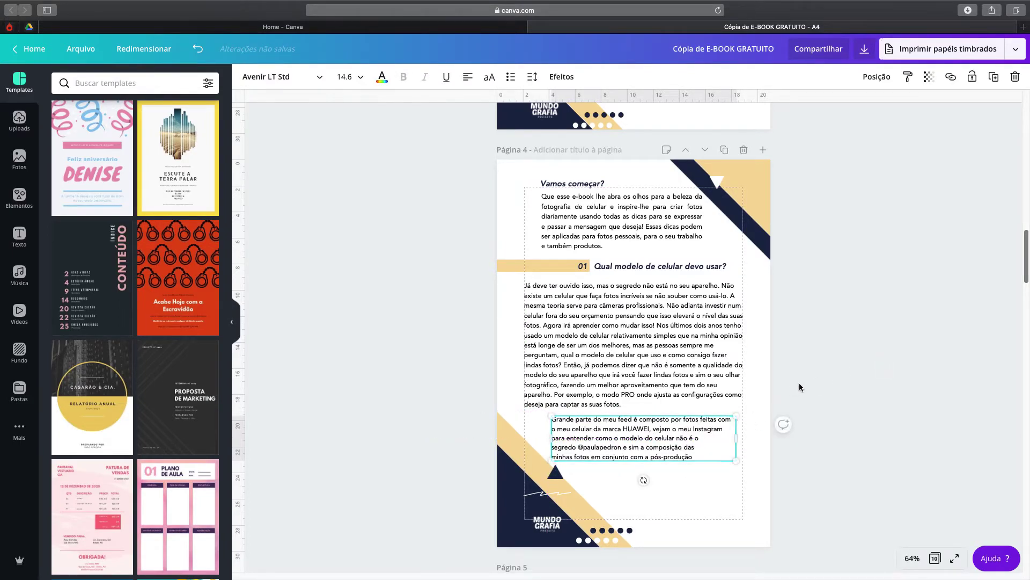
drag(741, 437, 743, 437)
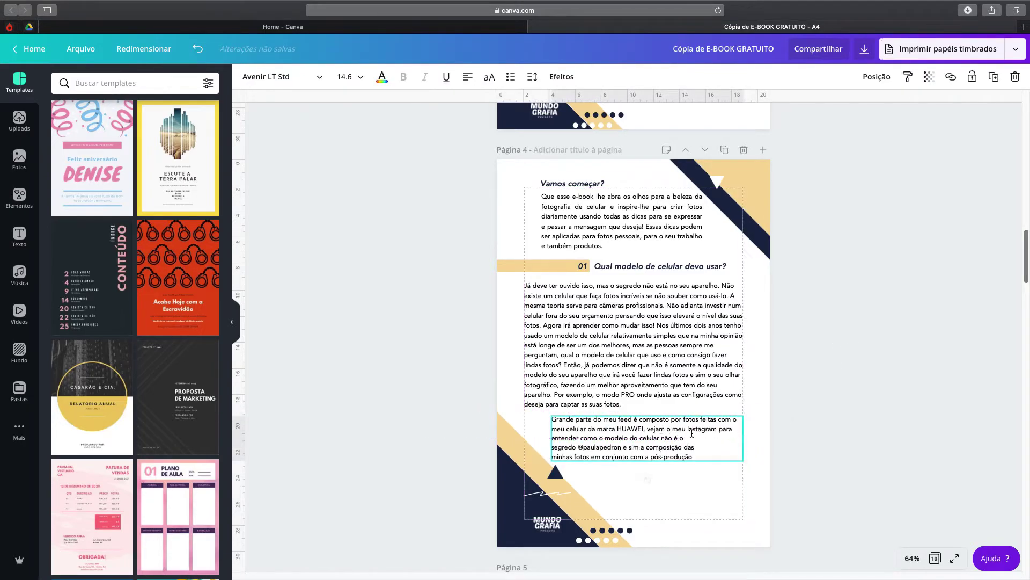
click(835, 359)
Fit page 4's intro paragraph between the side margins slightly lower, and move the "Vamos começar?" heading inside the margins above it.
drag(612, 219, 590, 223)
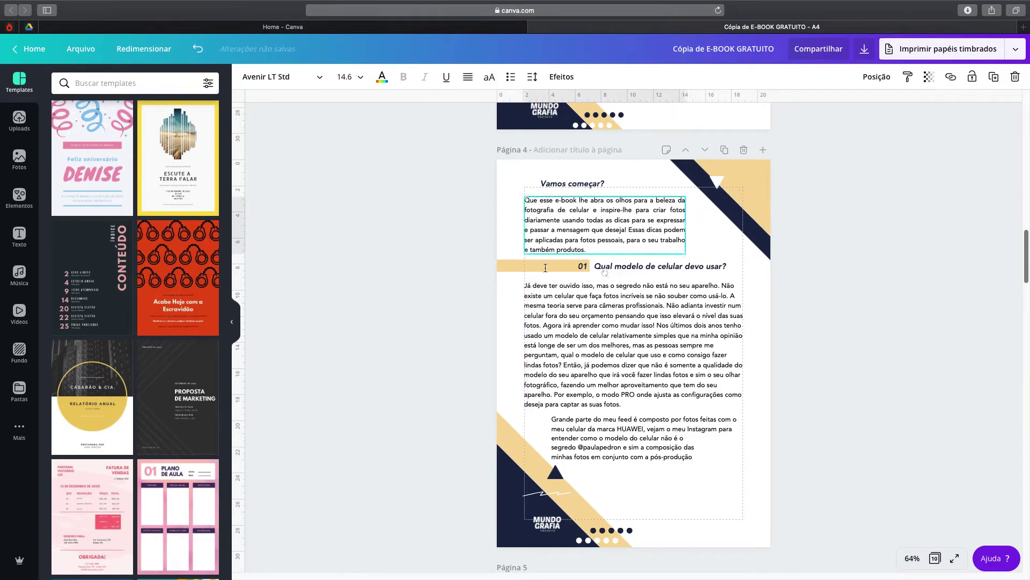
drag(687, 223, 744, 223)
drag(646, 211, 637, 223)
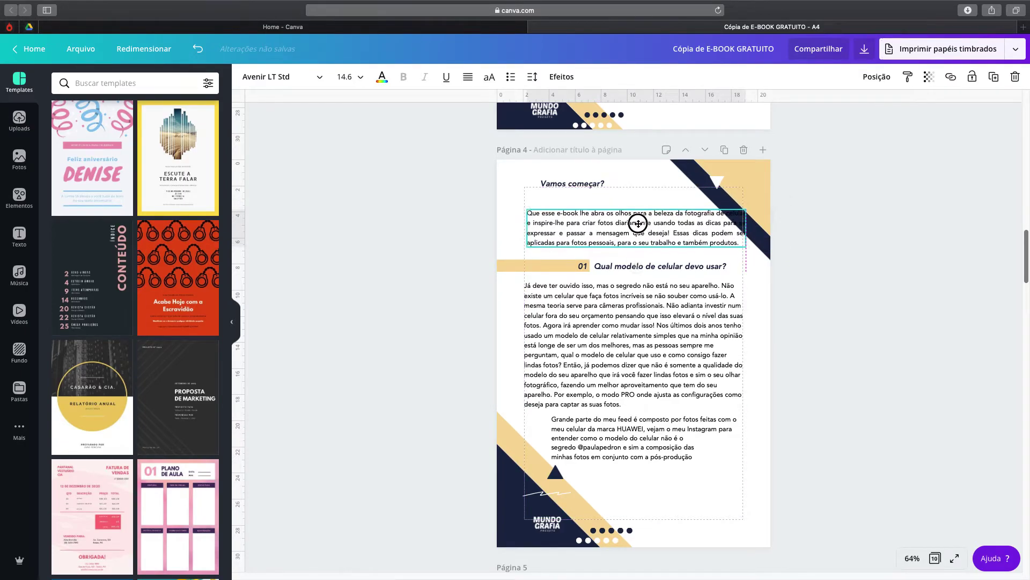
click(536, 249)
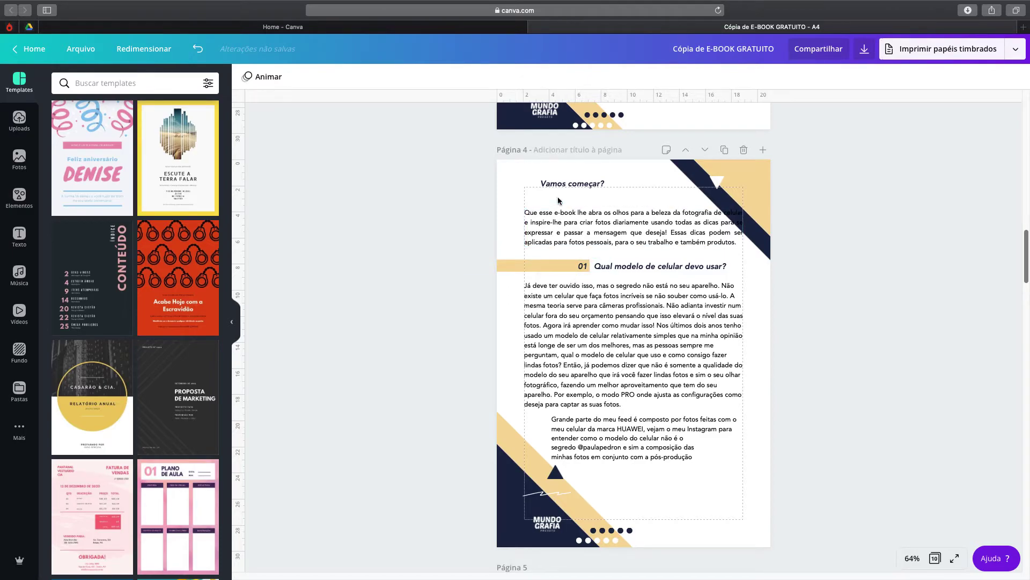
drag(570, 185, 567, 216)
click(880, 259)
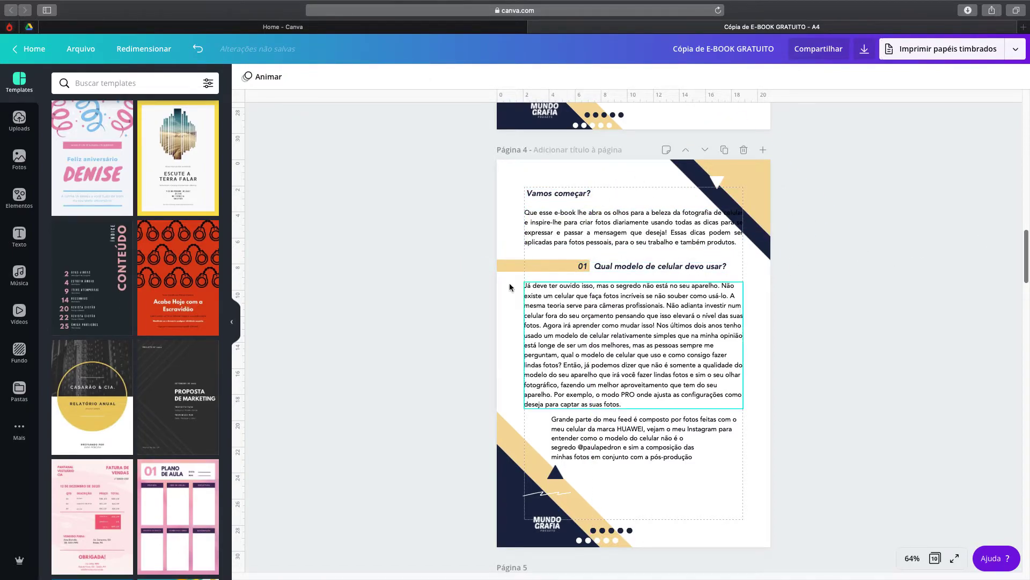
Extend the yellow bar behind the "SOBRE NÓS" heading on page 3 past the left page edge and select the paragraph below.
scroll(1026, 242, up, 10)
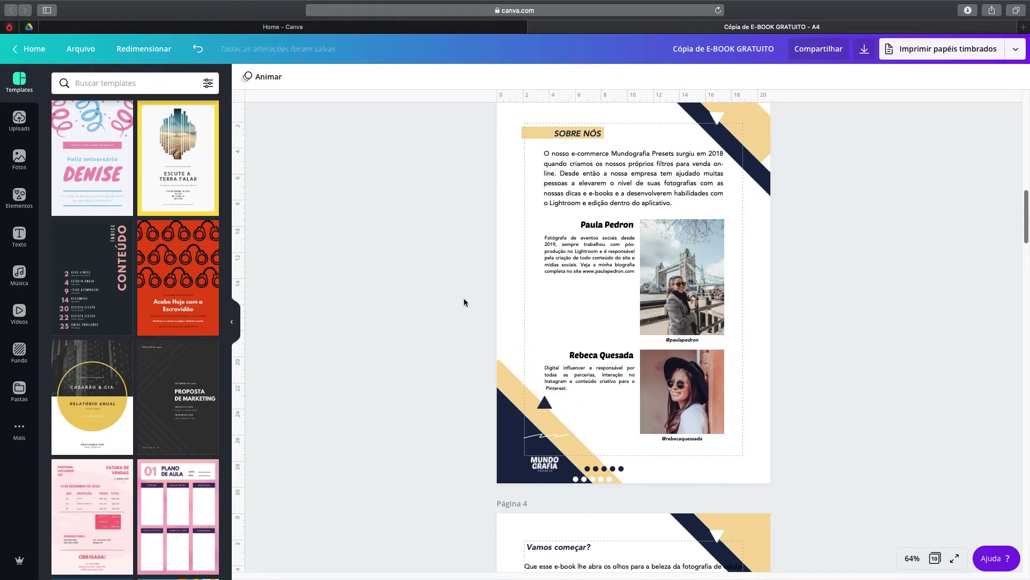
click(535, 134)
drag(521, 133, 468, 134)
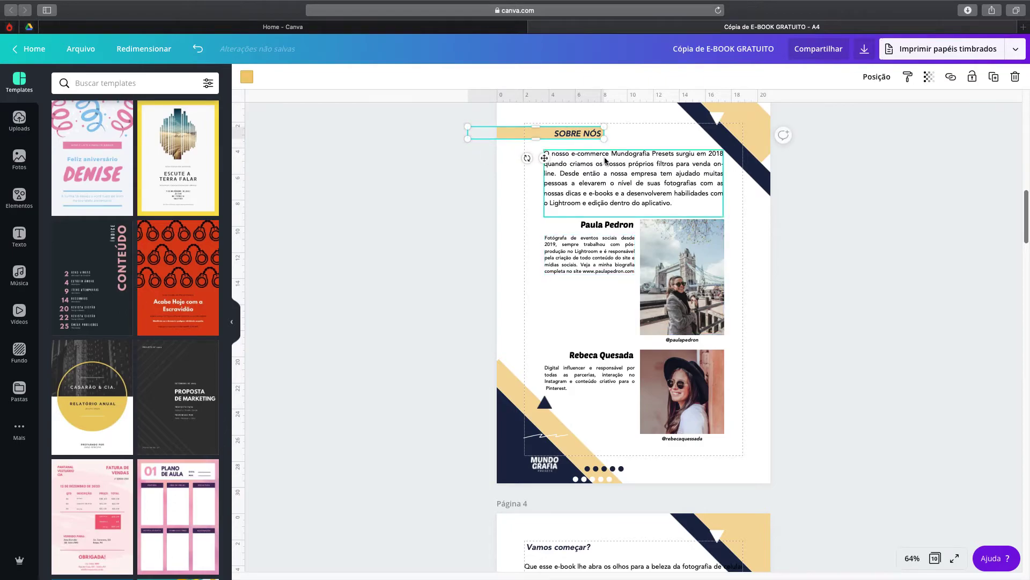
click(607, 188)
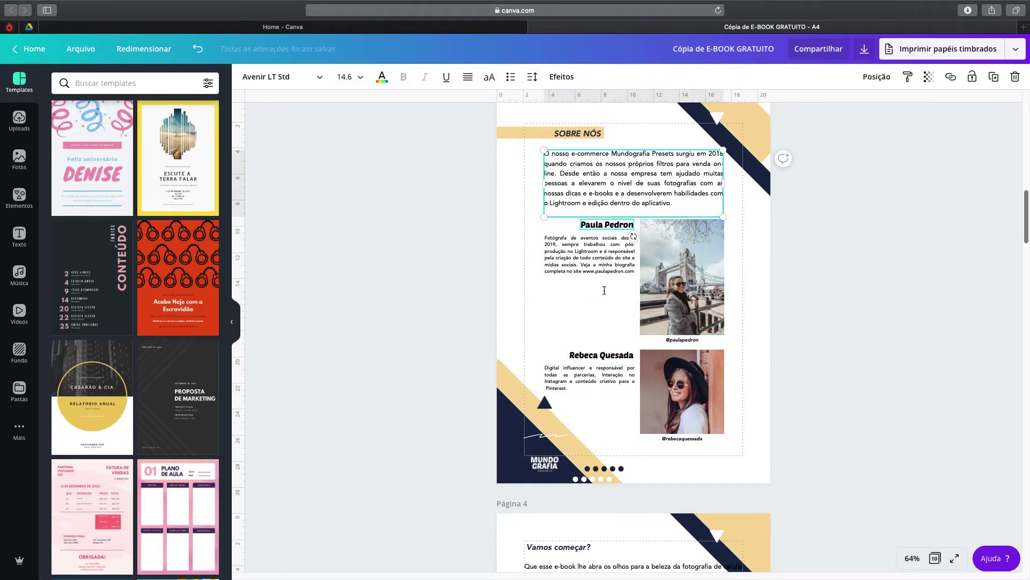
Nudge page 4's last paragraph up closer beneath the main text, keeping it flush with the right margin.
drag(1026, 217, 1027, 267)
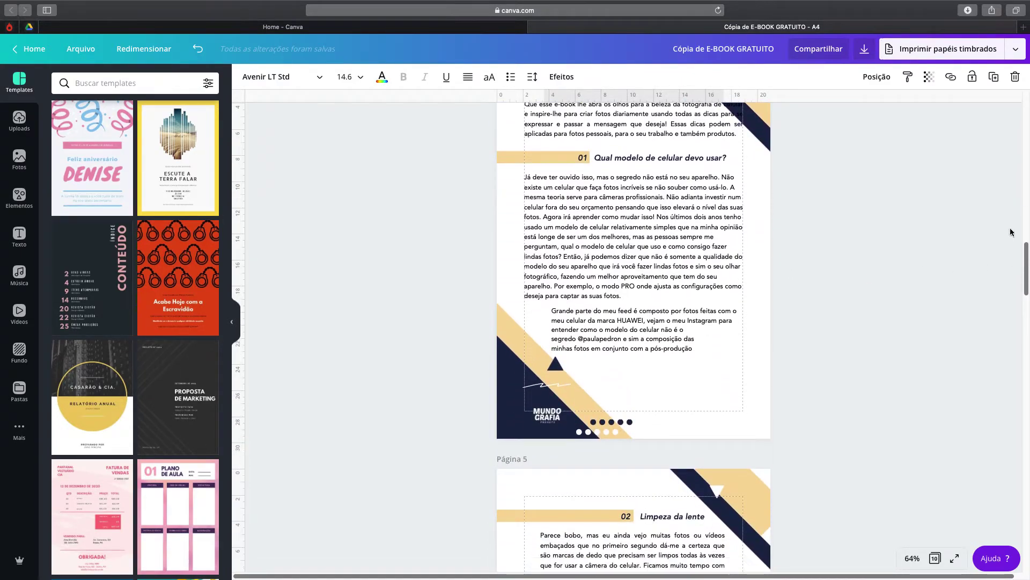
scroll(645, 317, down, 1)
drag(648, 317, 649, 311)
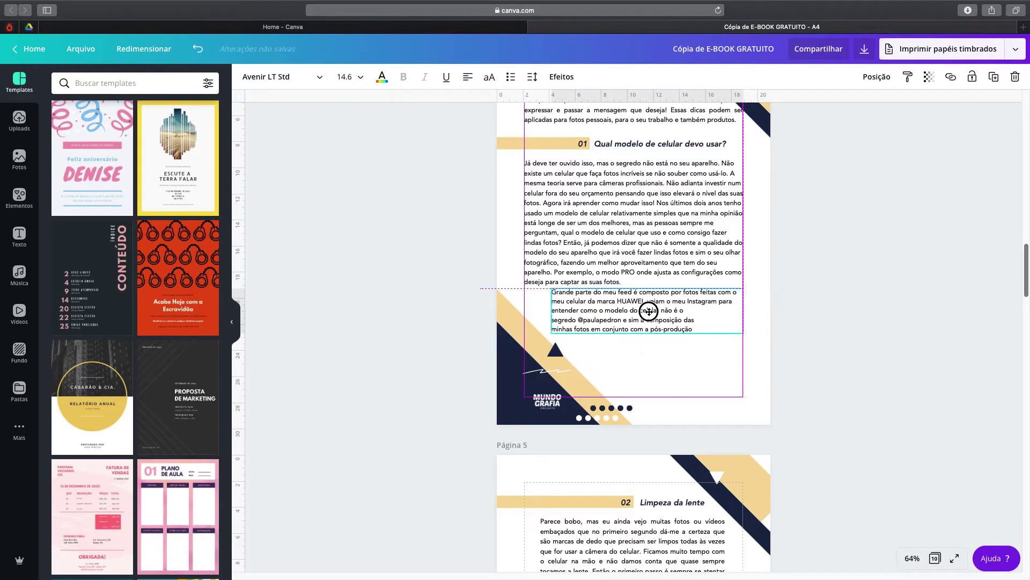
click(854, 256)
Fit page 5's "Limpeza da lente" paragraph between the side margins and set it slightly lower.
drag(1026, 268, 1025, 300)
click(617, 264)
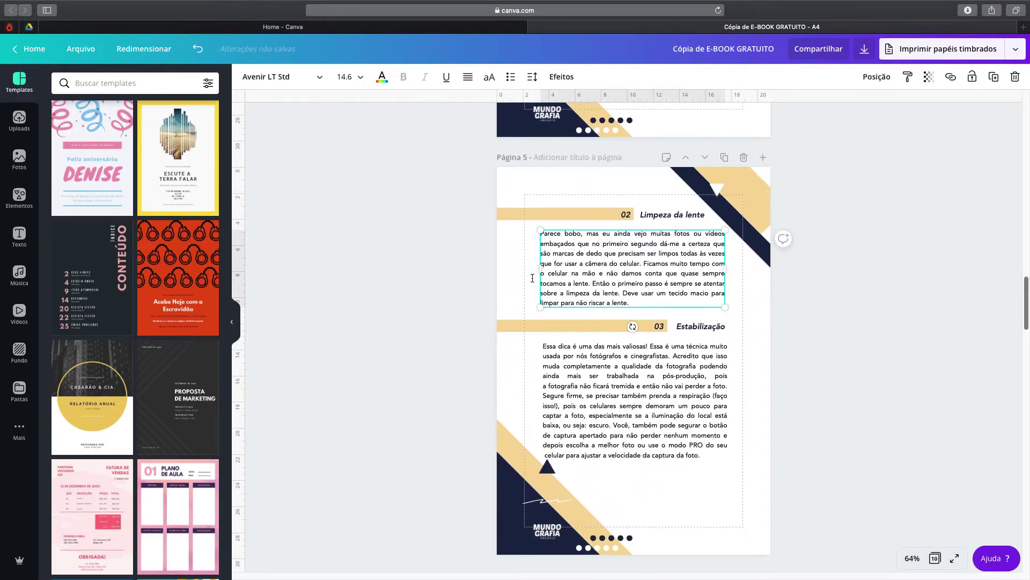
drag(543, 271, 530, 270)
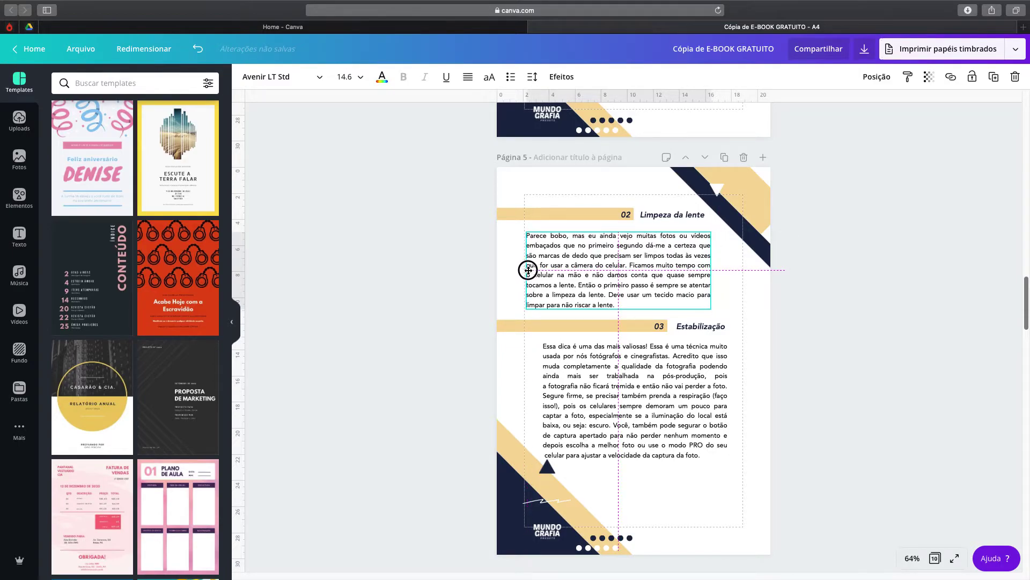
drag(712, 274, 744, 273)
drag(656, 270, 659, 274)
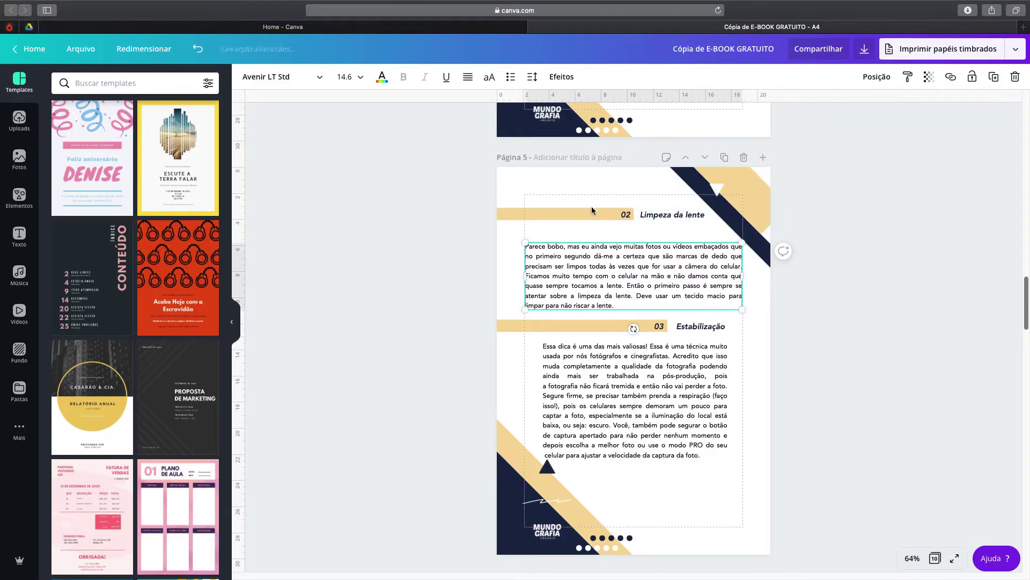
Lower page 5's "02 Limpeza da lente" heading with its yellow bar, and extend the "Estabilização" paragraph to the right margin.
click(525, 177)
drag(487, 193, 597, 236)
click(597, 236)
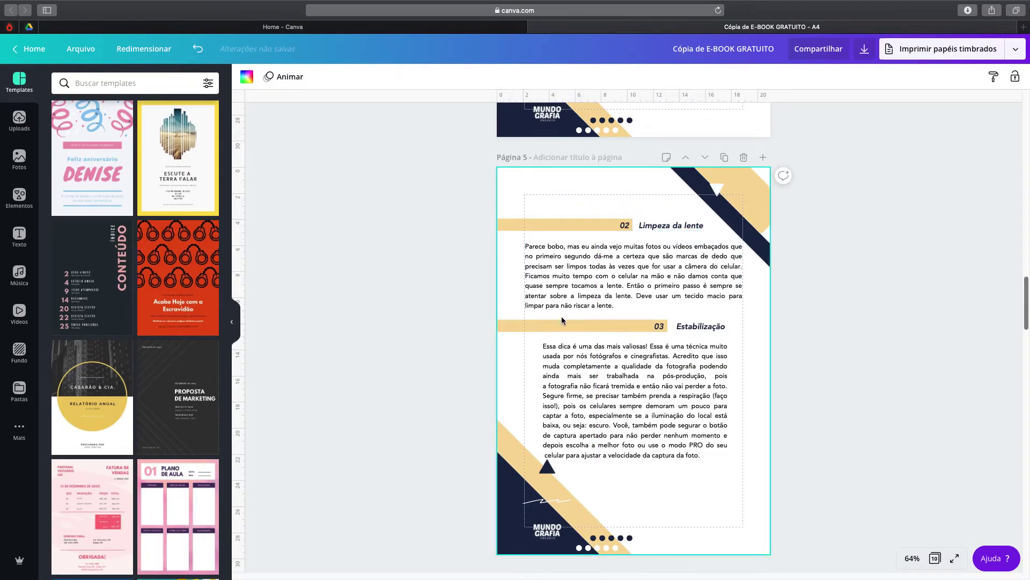
drag(647, 416, 650, 416)
drag(735, 403, 743, 403)
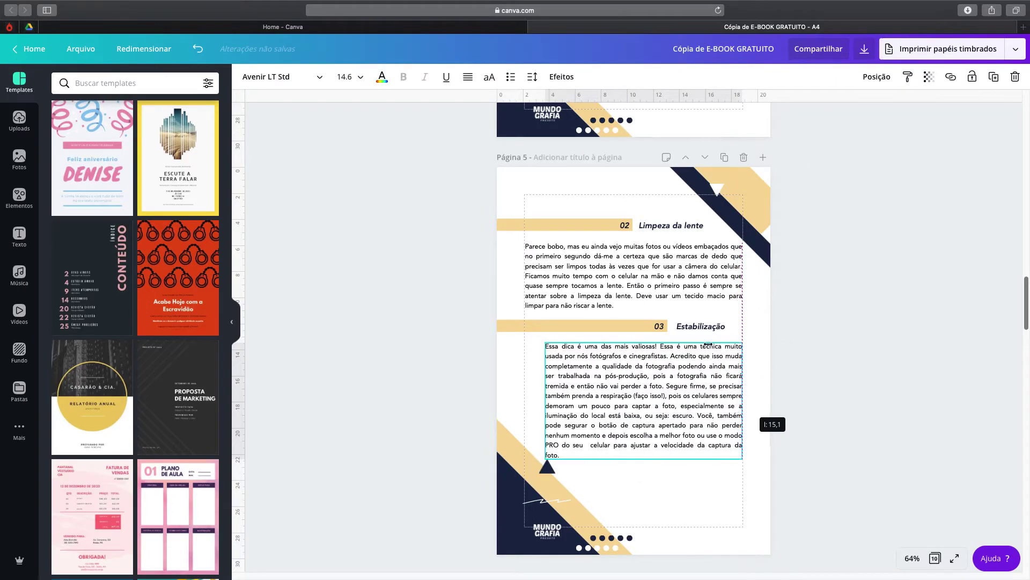
Left-align the "Limpeza da lente" paragraph on page 5 and add line breaks after "embaçados" and "dedo".
click(671, 277)
click(468, 77)
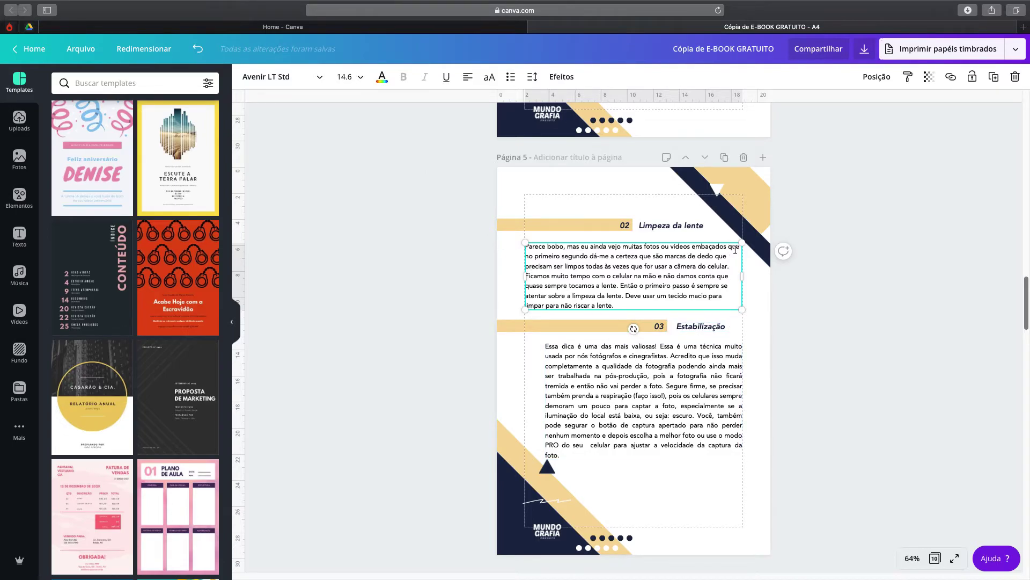
key(Return)
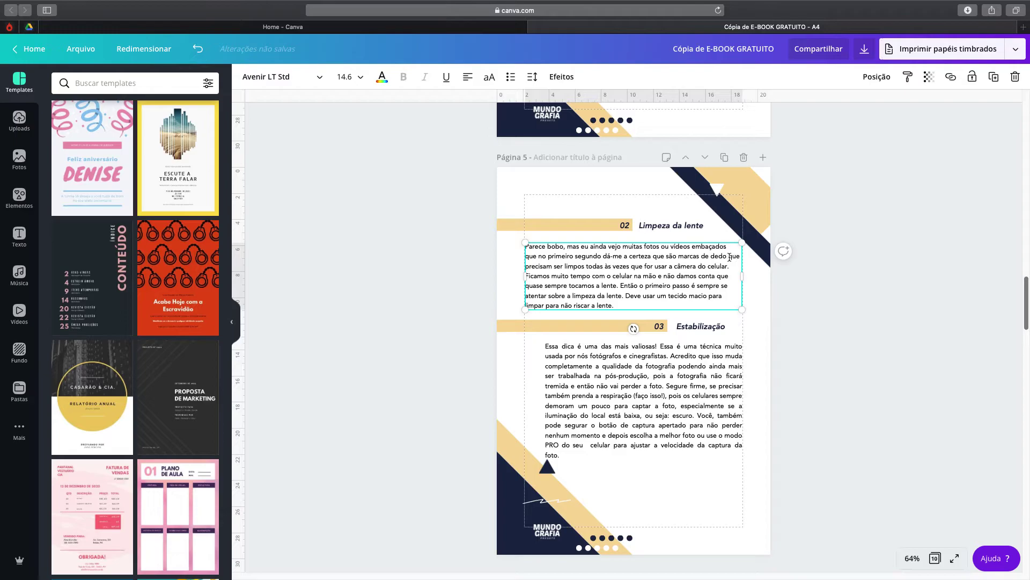
key(Return)
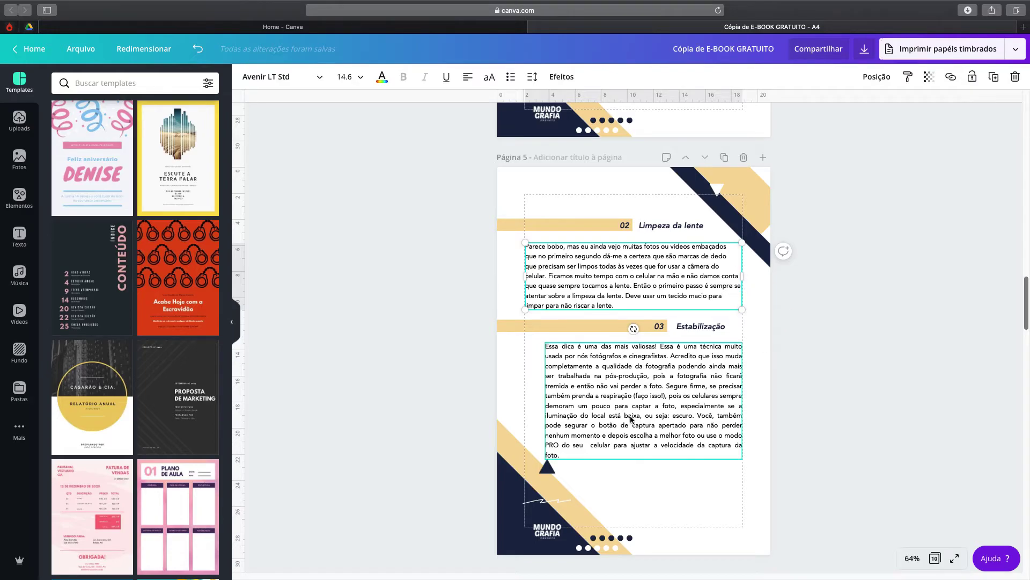
Widen page 5's "Estabilização" paragraph to the left margin and left-align its text.
click(569, 406)
drag(545, 400, 528, 400)
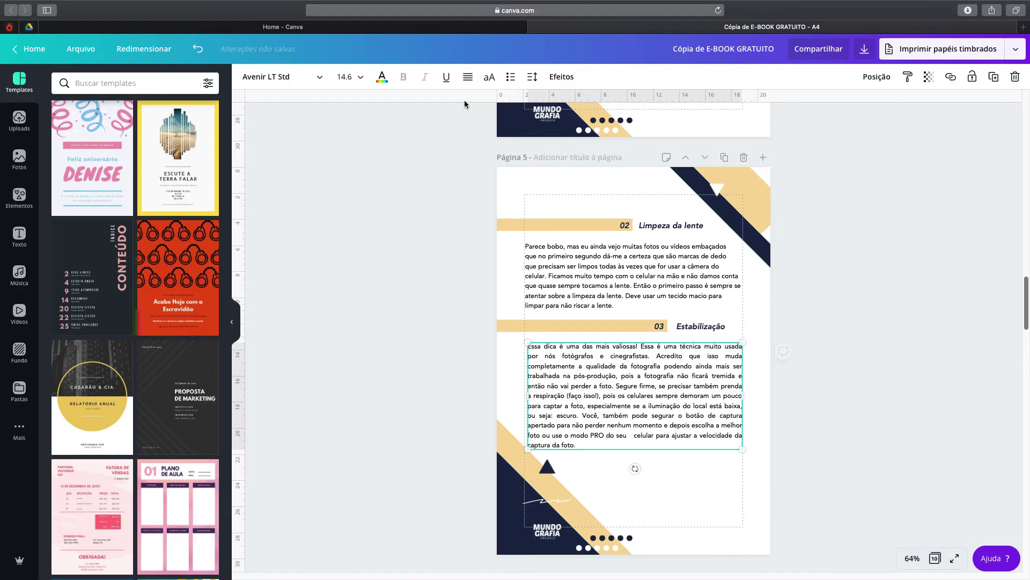
click(468, 77)
drag(529, 396, 525, 396)
click(796, 374)
click(736, 396)
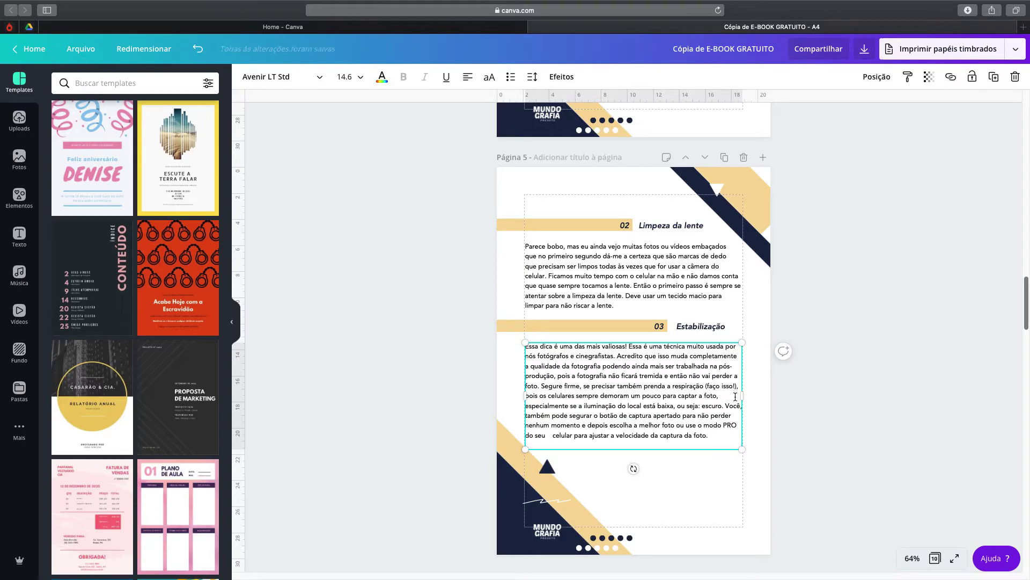
click(831, 357)
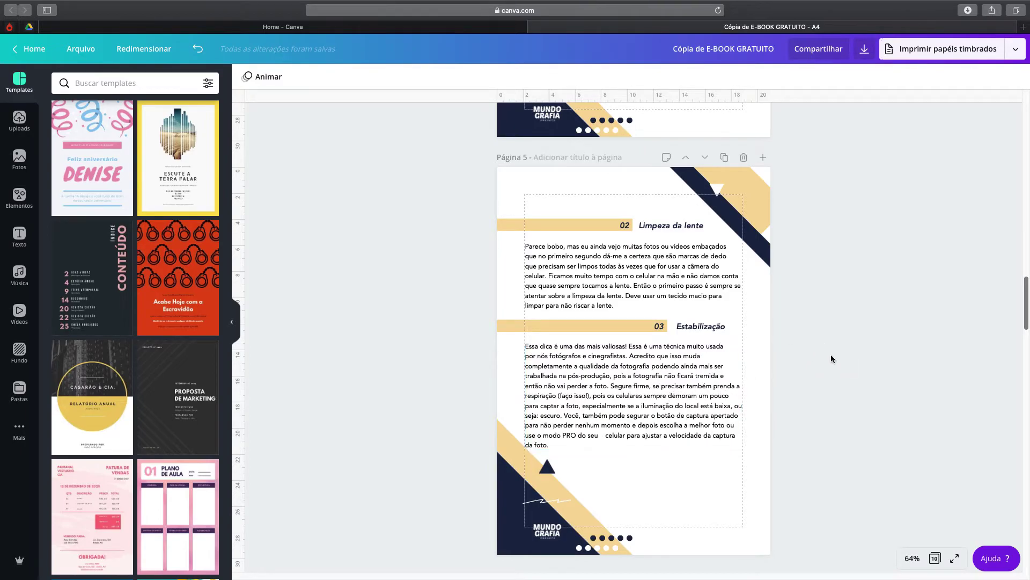
Move the "Estabilização" paragraph up slightly and narrow the yellow diagonal stripe in page 5's lower-left corner.
click(590, 404)
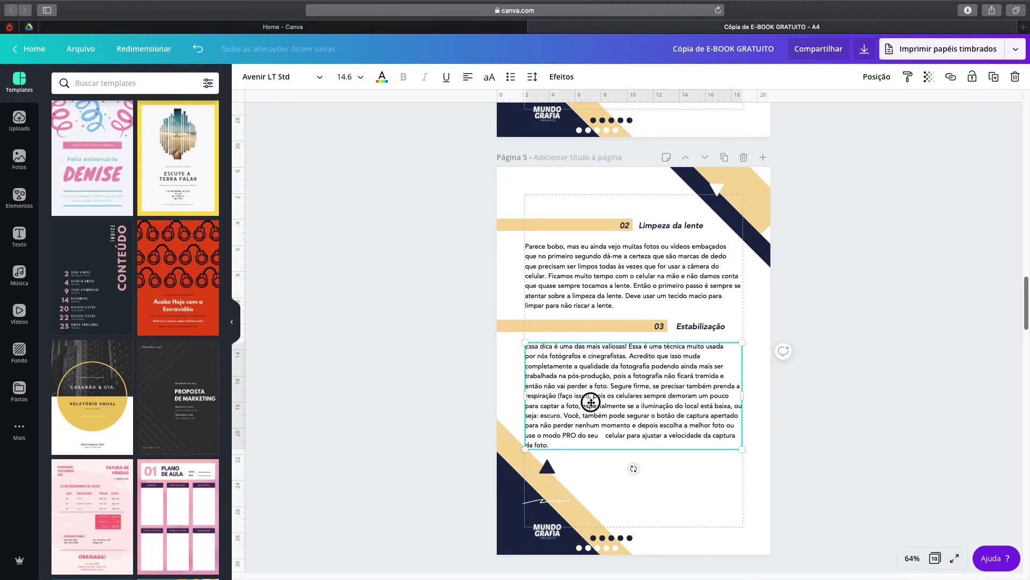
click(557, 491)
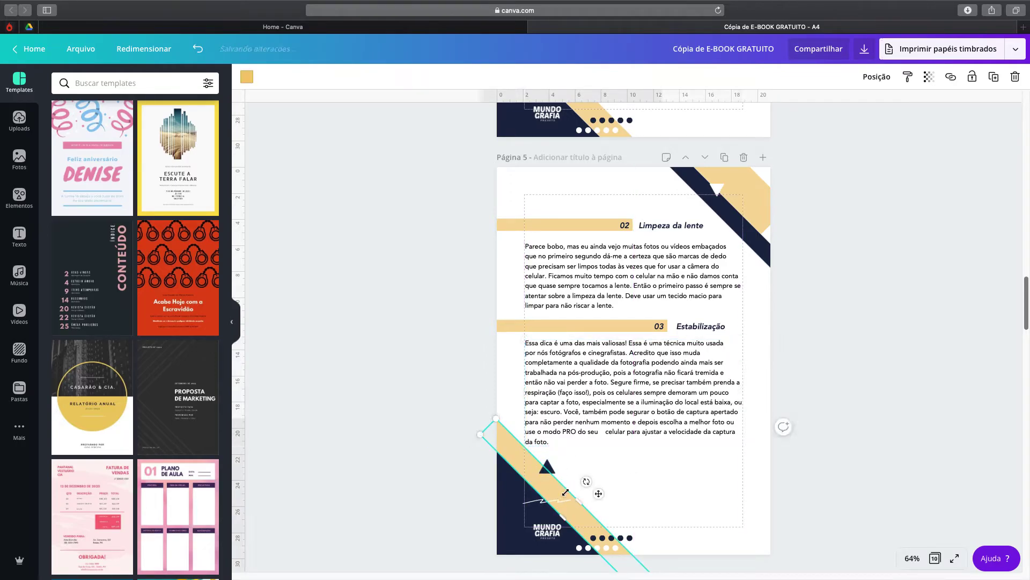
click(580, 468)
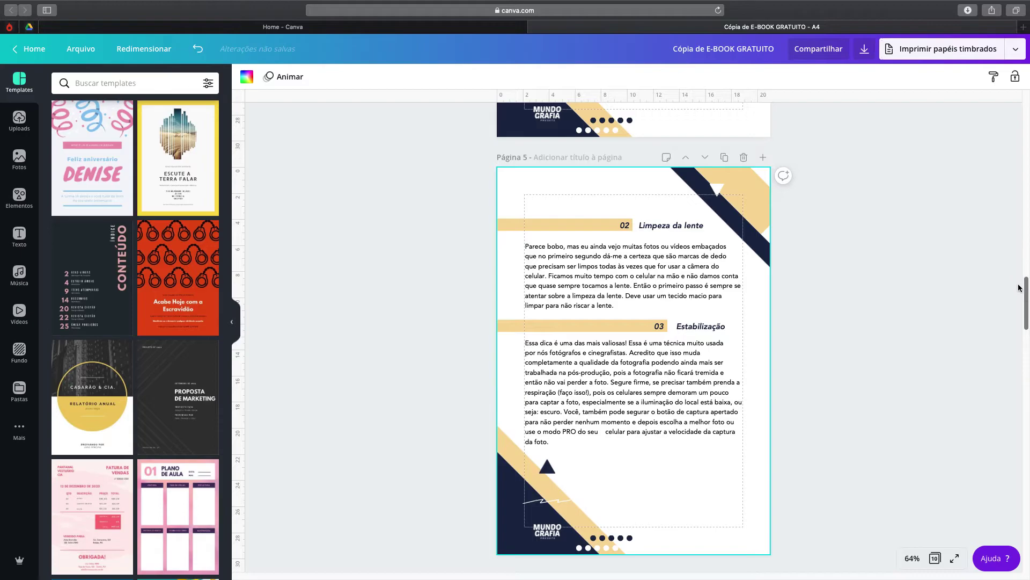
Rewrap the "Estabilização" paragraph by adjusting its text box width to end just inside the right margin.
click(732, 361)
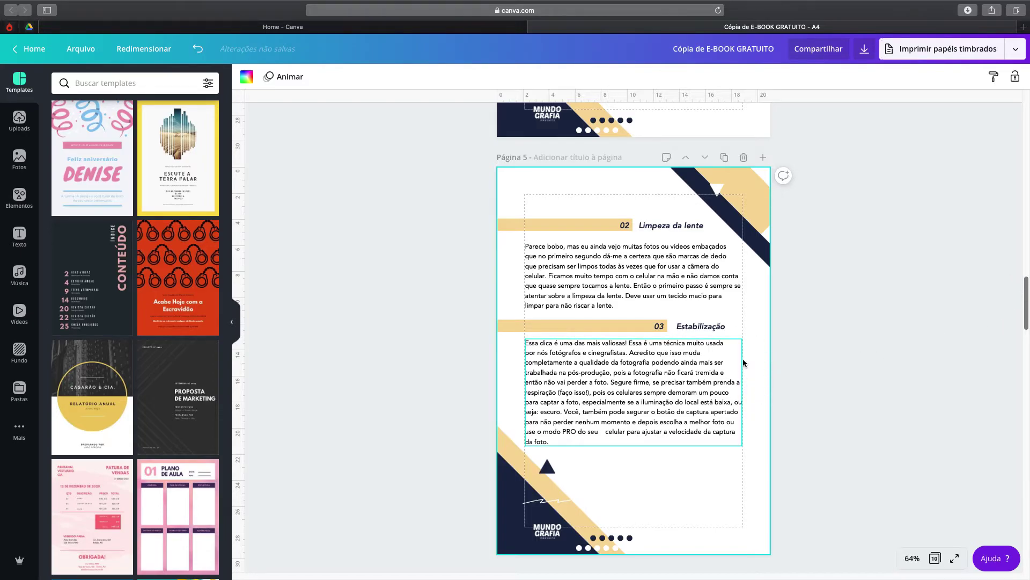
click(736, 384)
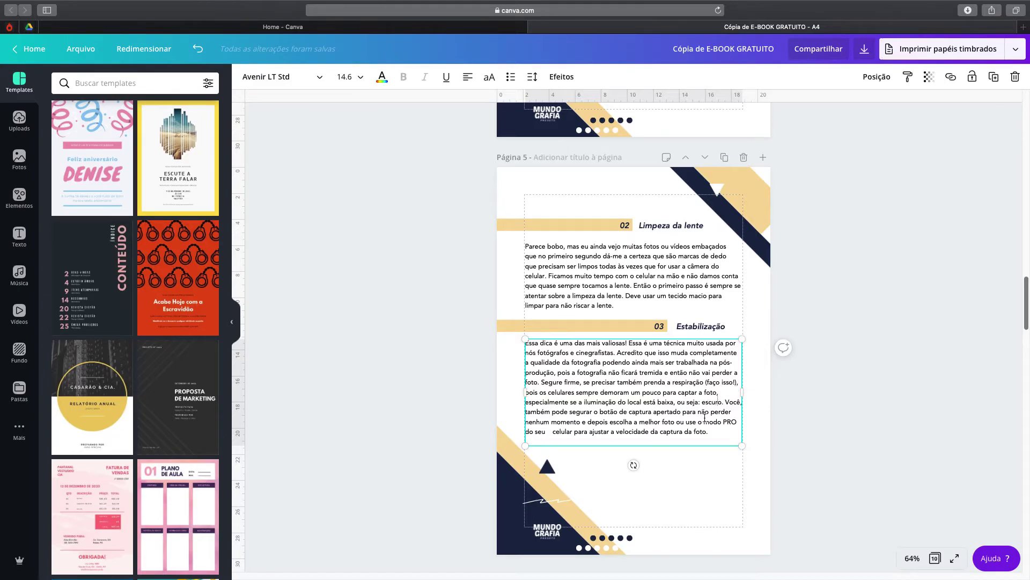
click(821, 395)
click(722, 392)
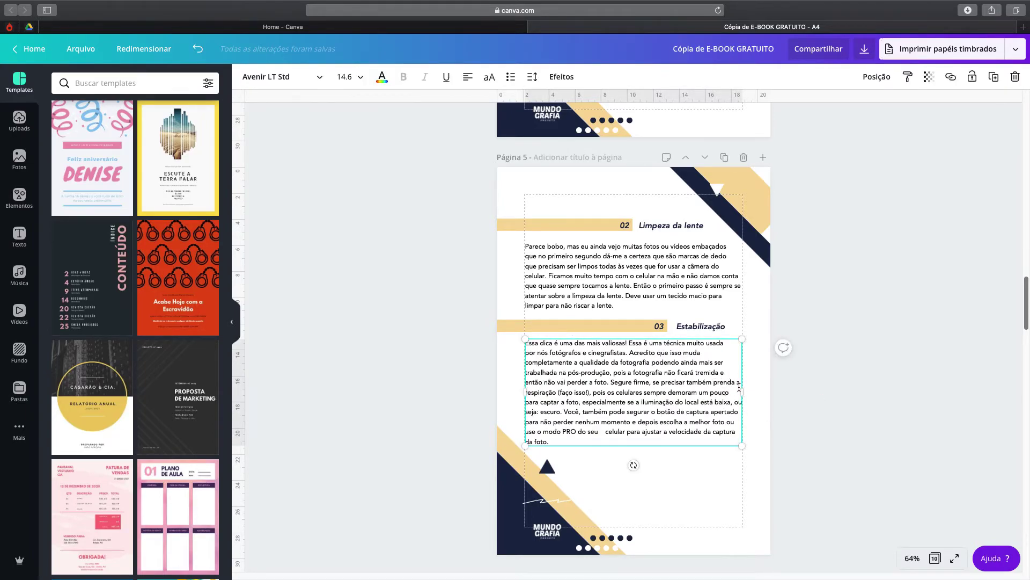
drag(742, 392, 753, 392)
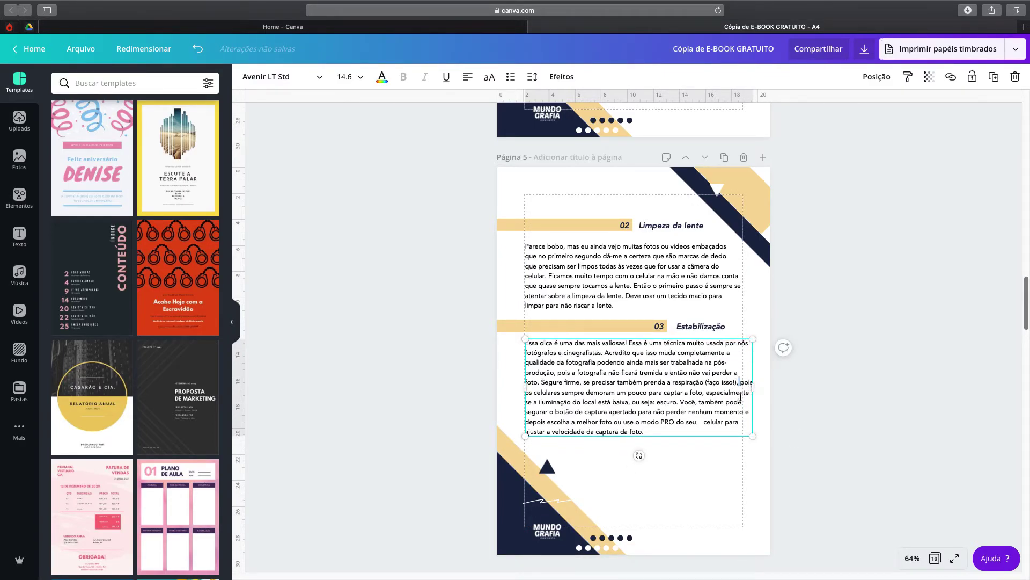
drag(752, 388, 737, 392)
click(822, 337)
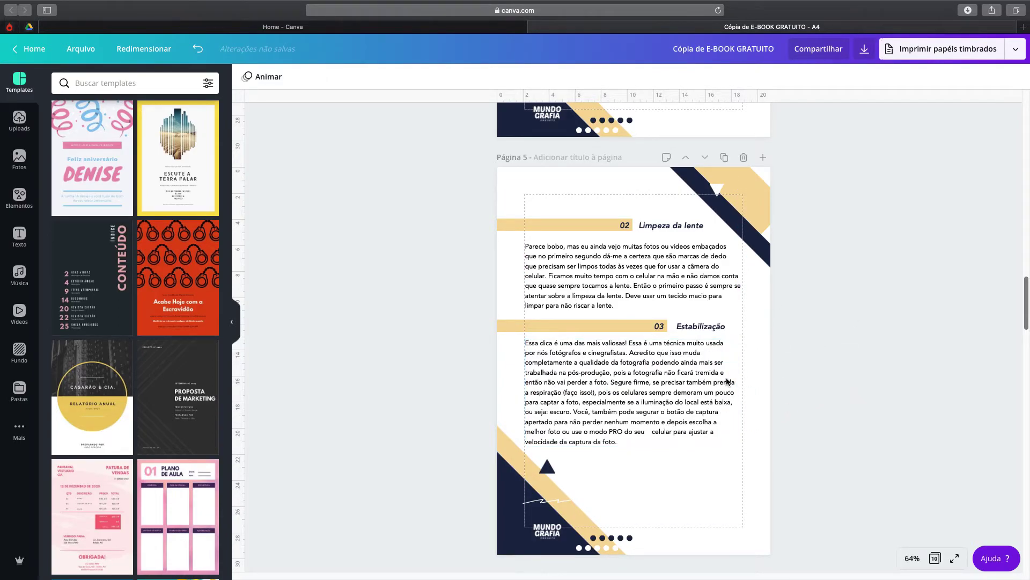
Left-align page 7's "Regra dos terços" paragraph and stretch it between the left and right margins.
drag(1027, 304, 1026, 392)
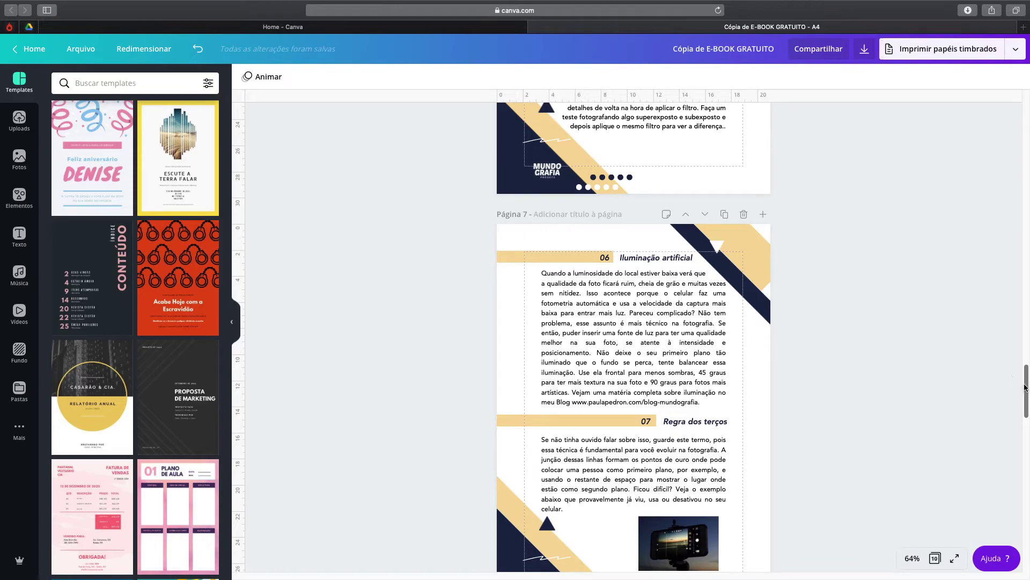
drag(1027, 374, 1026, 392)
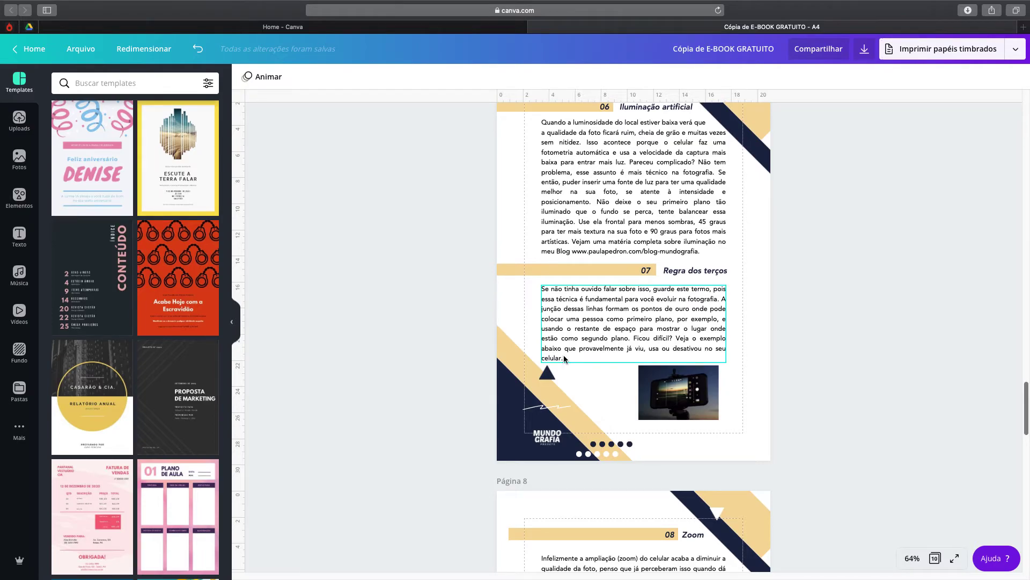
click(629, 298)
click(468, 78)
drag(542, 323, 528, 324)
click(868, 310)
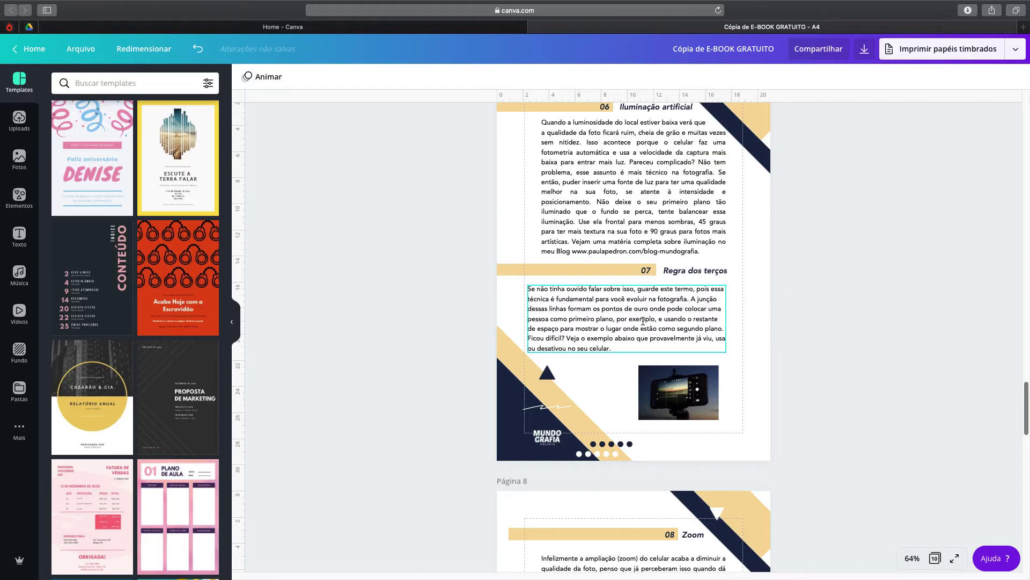
drag(643, 317, 640, 320)
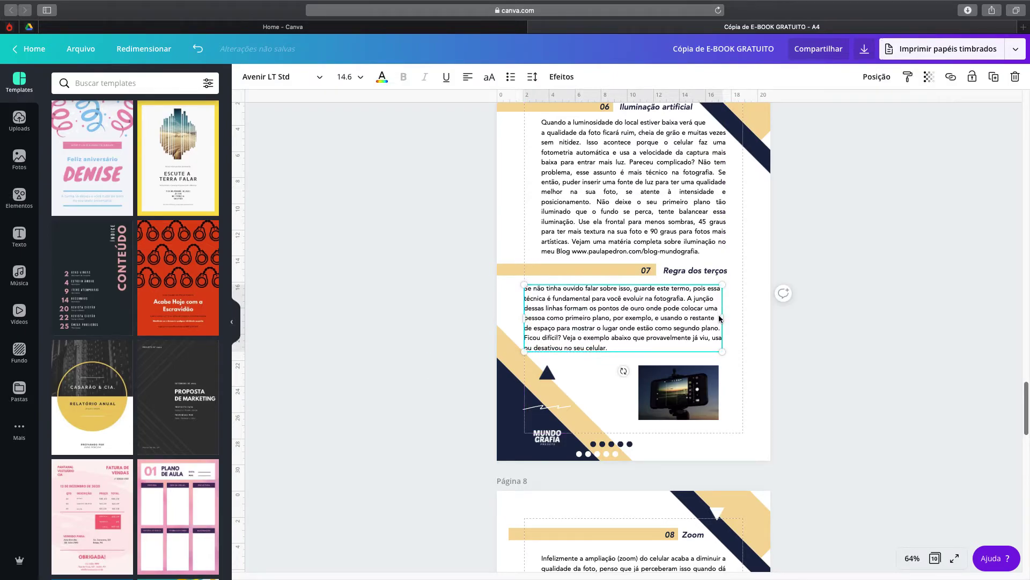
drag(723, 318, 740, 332)
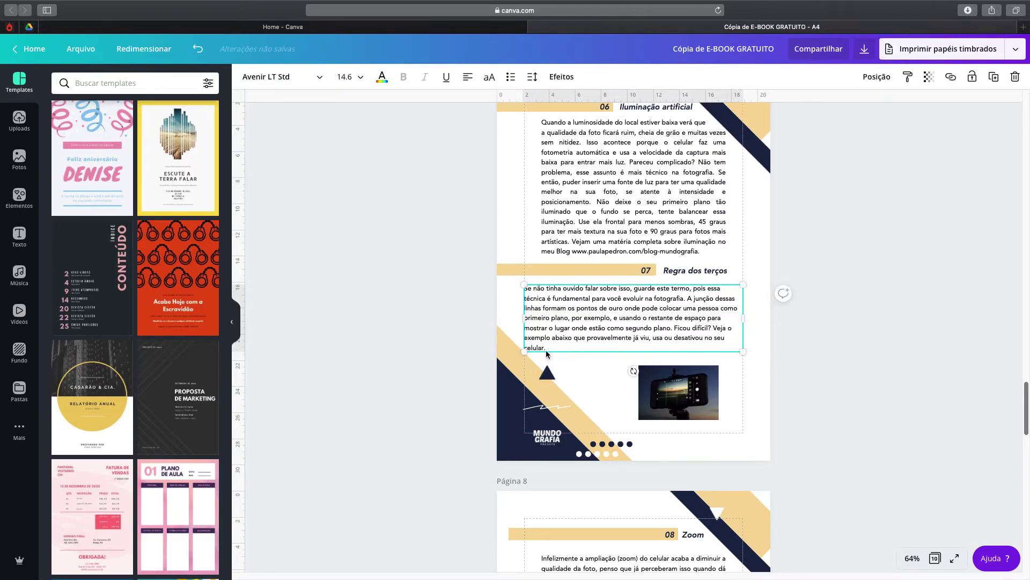
Adjust the line breaks in the "Regra dos terços" paragraph so "Veja" and "no seu celular." each begin a line.
click(721, 338)
key(Return)
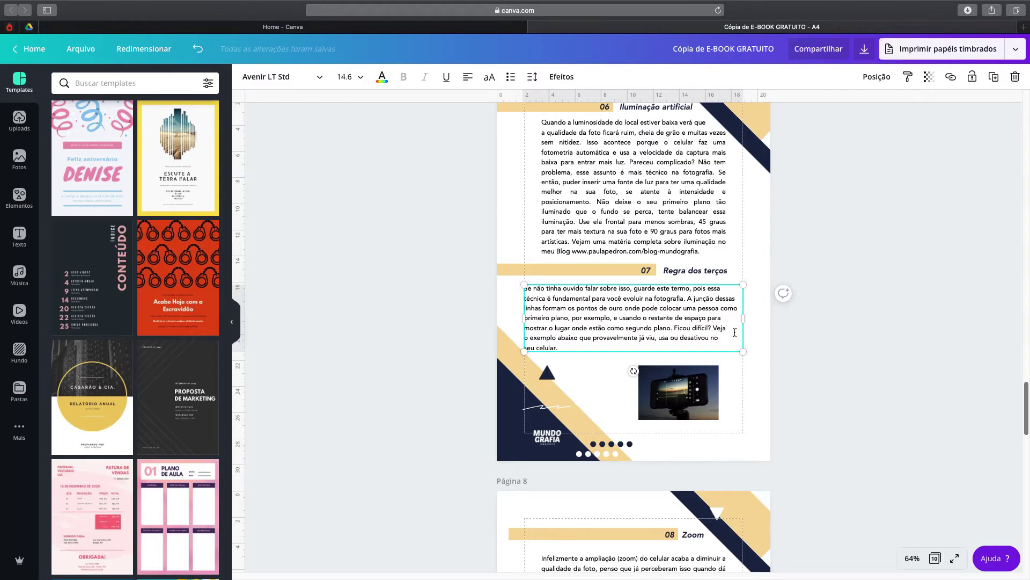
key(Return)
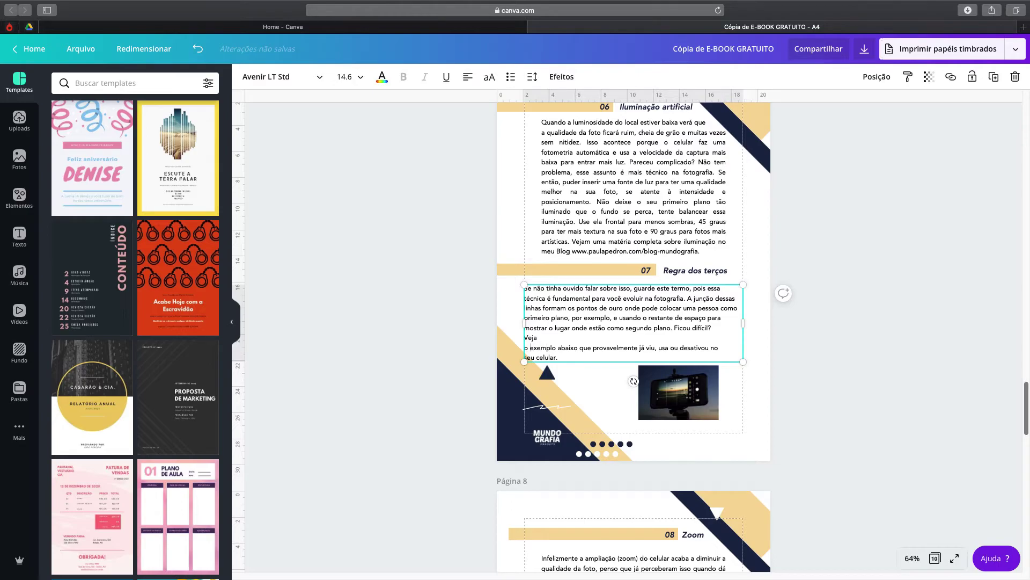
key(BackSpace)
click(722, 337)
key(Return)
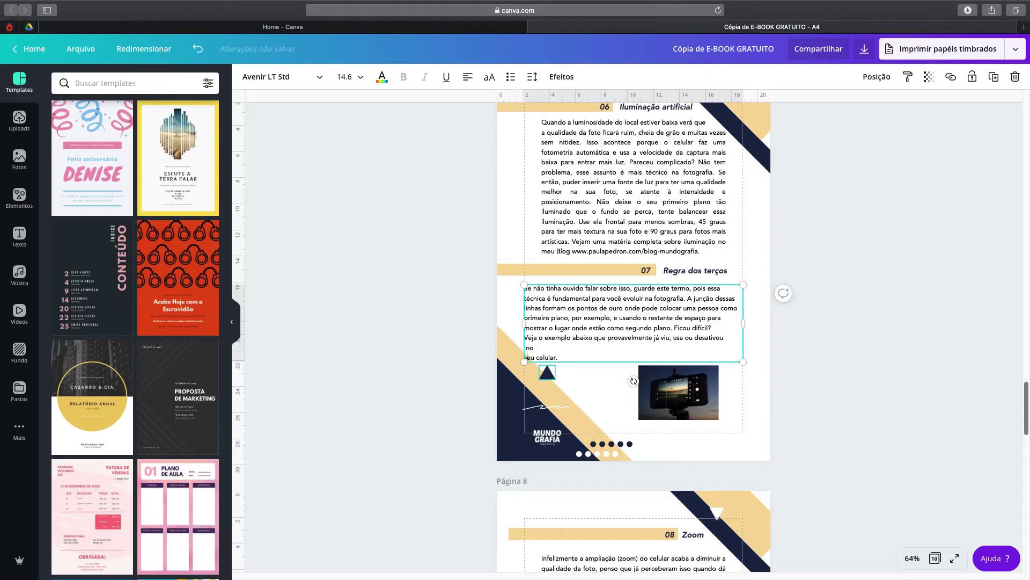
key(BackSpace)
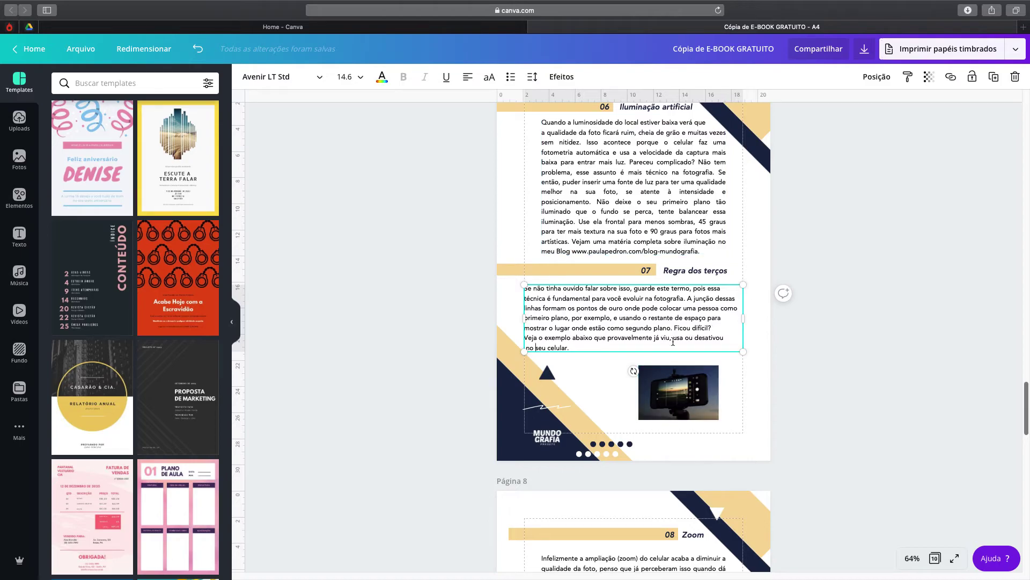
click(788, 339)
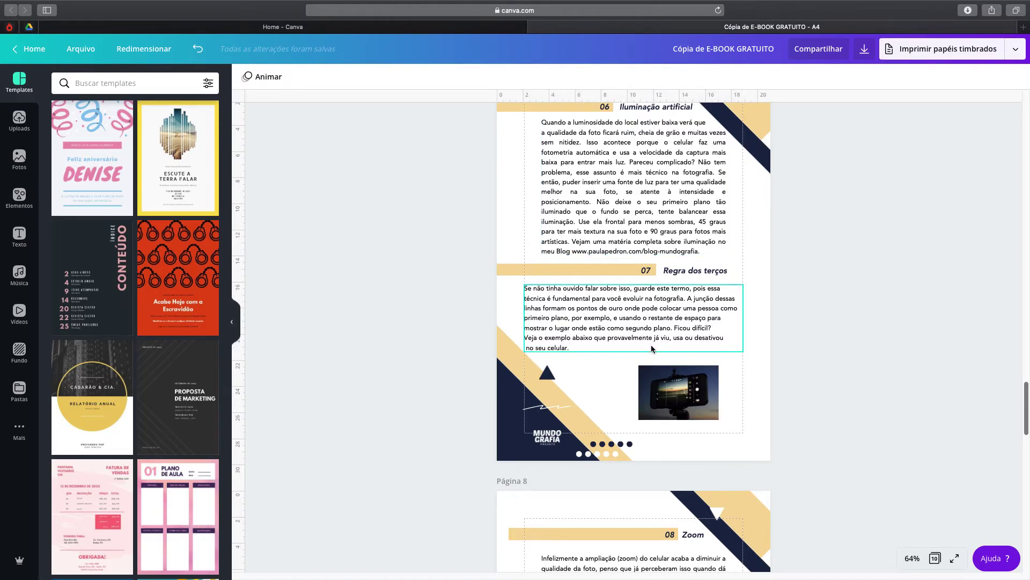
Examine the heading bars and text blocks on pages 8 and 9 against the page margins.
drag(1027, 397, 1026, 405)
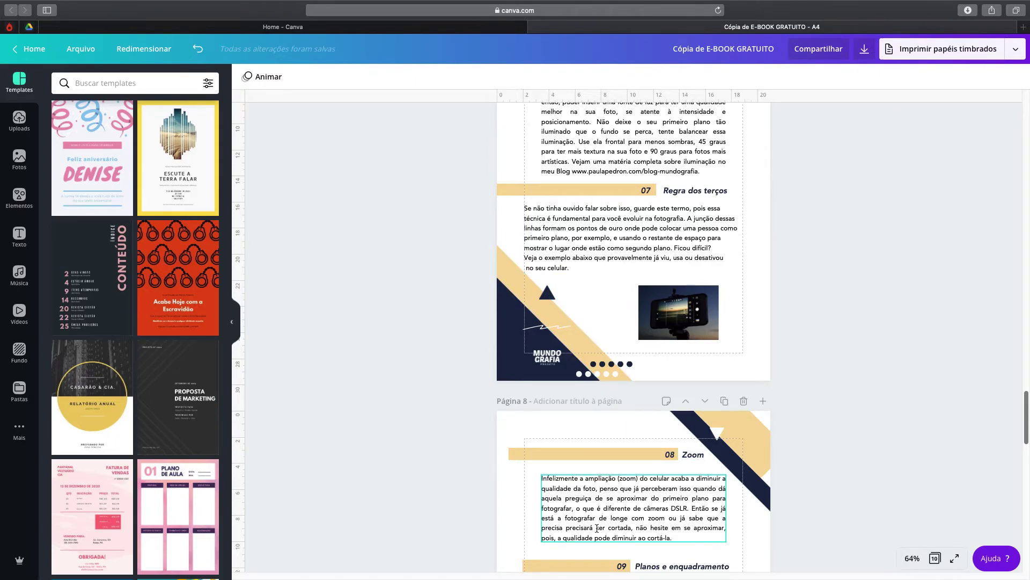
drag(1027, 432, 1027, 458)
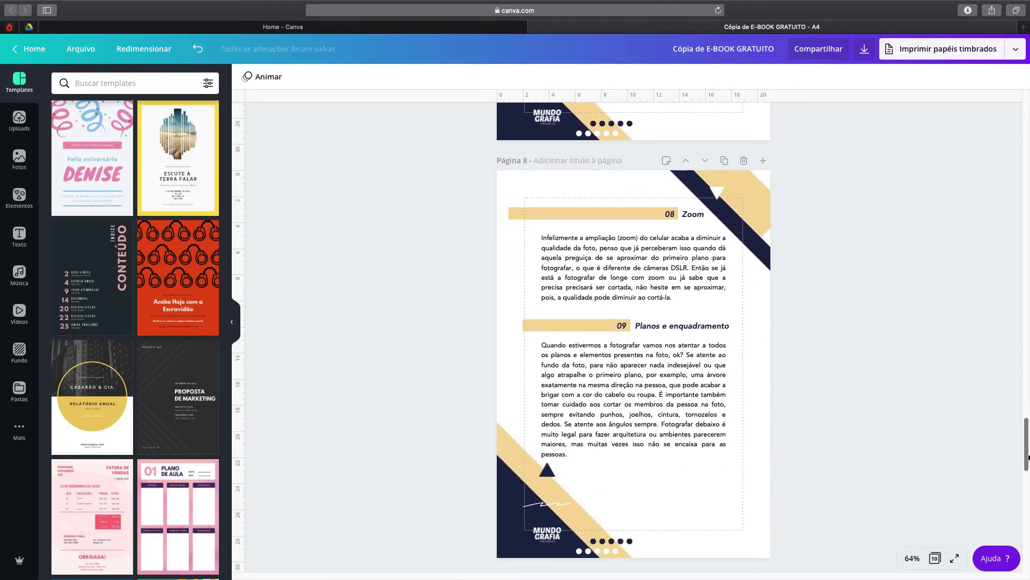
drag(1025, 448, 1011, 467)
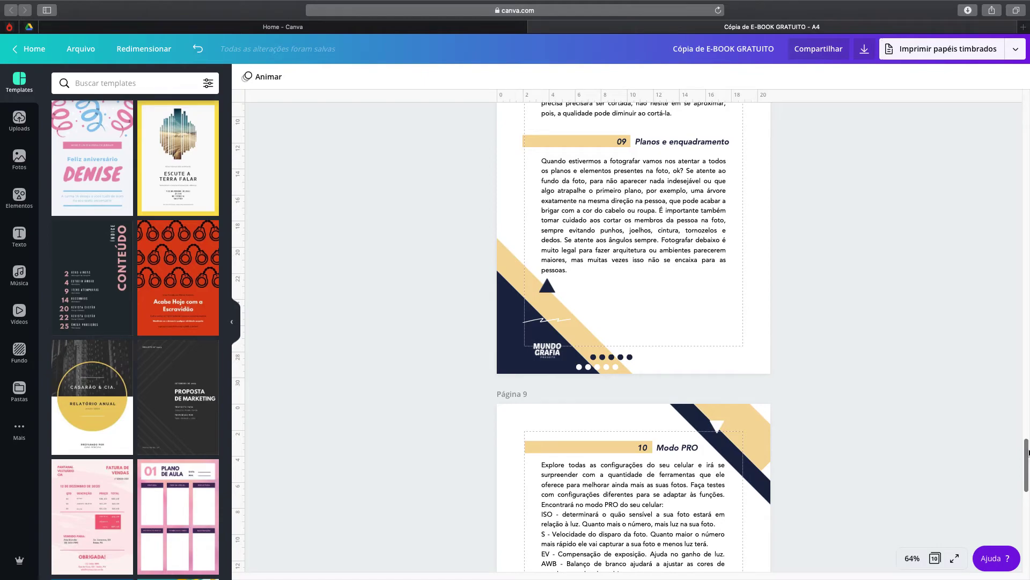
scroll(1027, 453, down, 5)
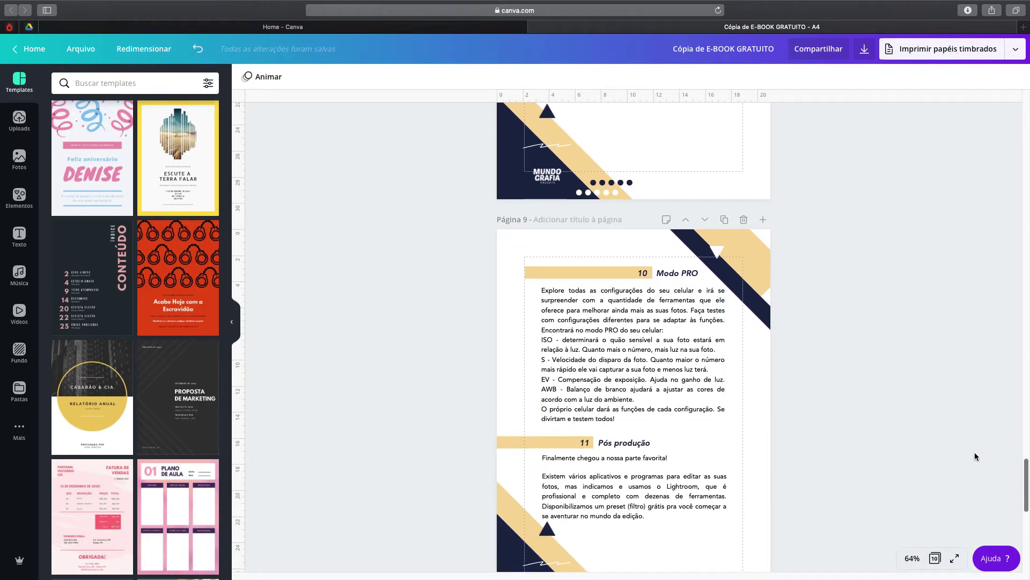
Check the letter and line spacing settings of the "Estabilização" paragraph on page 5.
drag(1025, 470, 1021, 301)
drag(1023, 345, 1023, 320)
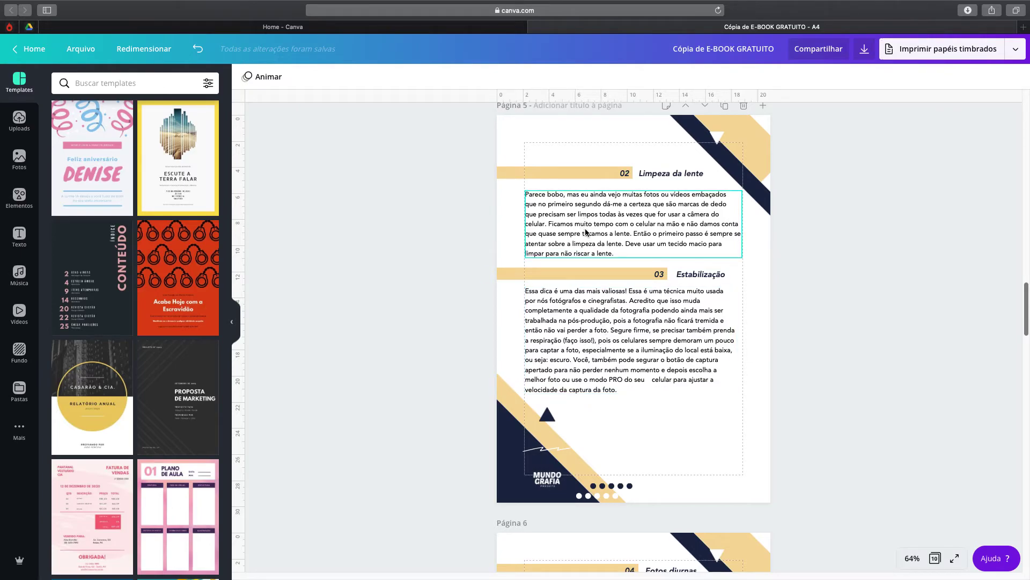
click(605, 330)
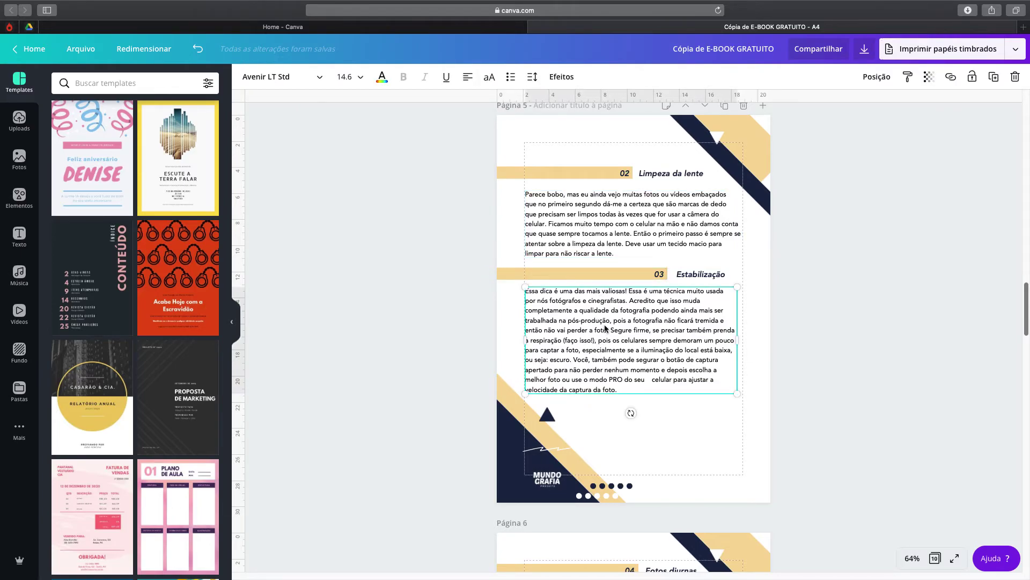
click(532, 76)
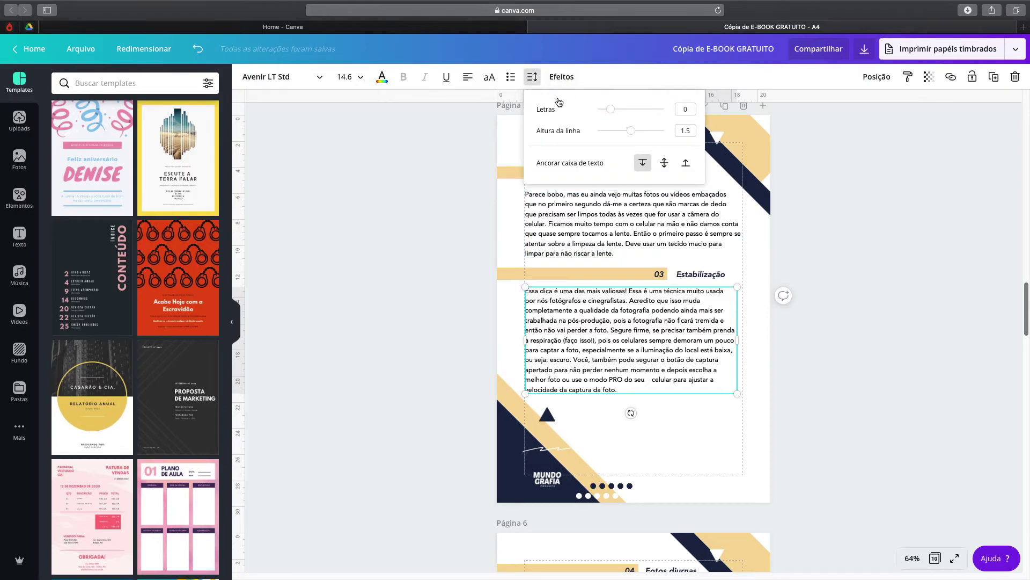
click(746, 263)
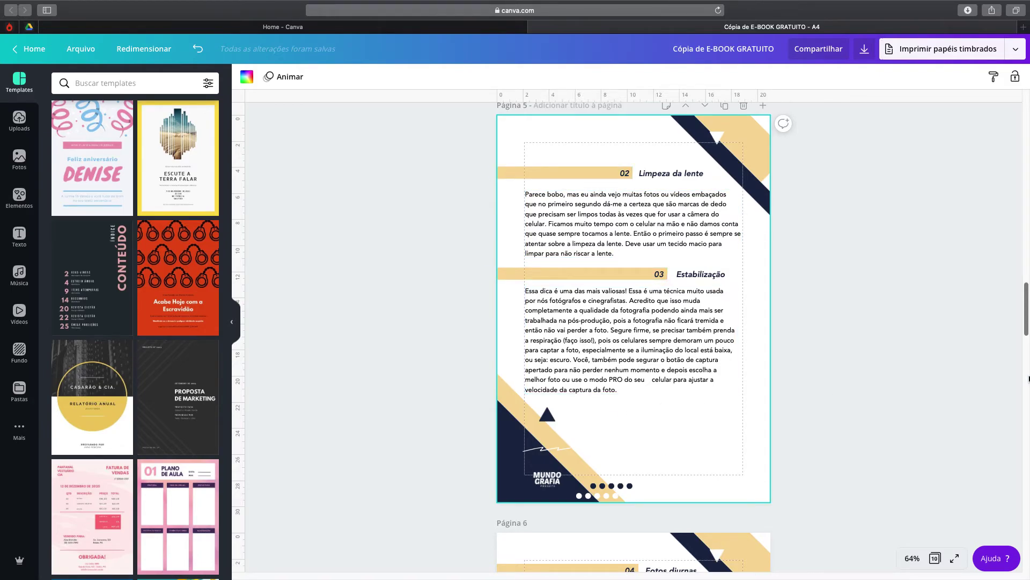
Reposition page 5's beige diagonal shape to fill the upper-right page corner, and nudge the "Estabilização" heading slightly closer to its number bar.
mouse_move(1028, 332)
mouse_down()
mouse_move(1026, 283)
mouse_move(1027, 322)
mouse_up()
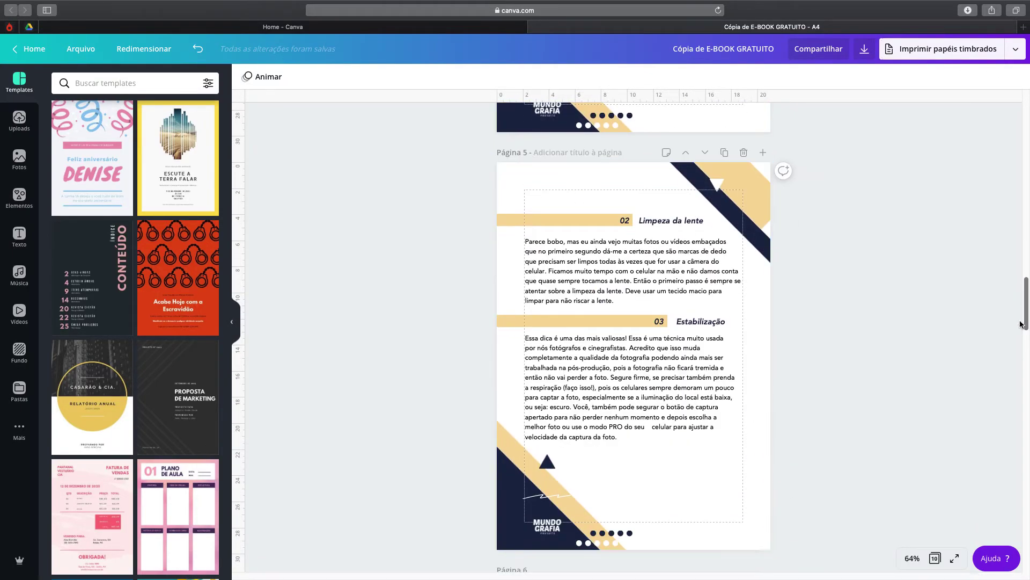
click(752, 197)
drag(776, 215, 806, 144)
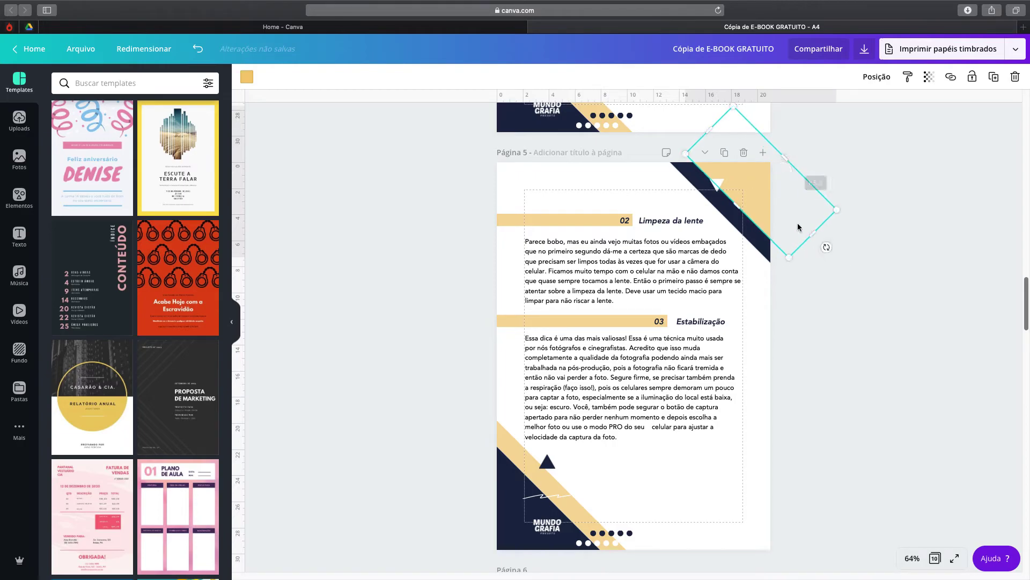
click(687, 320)
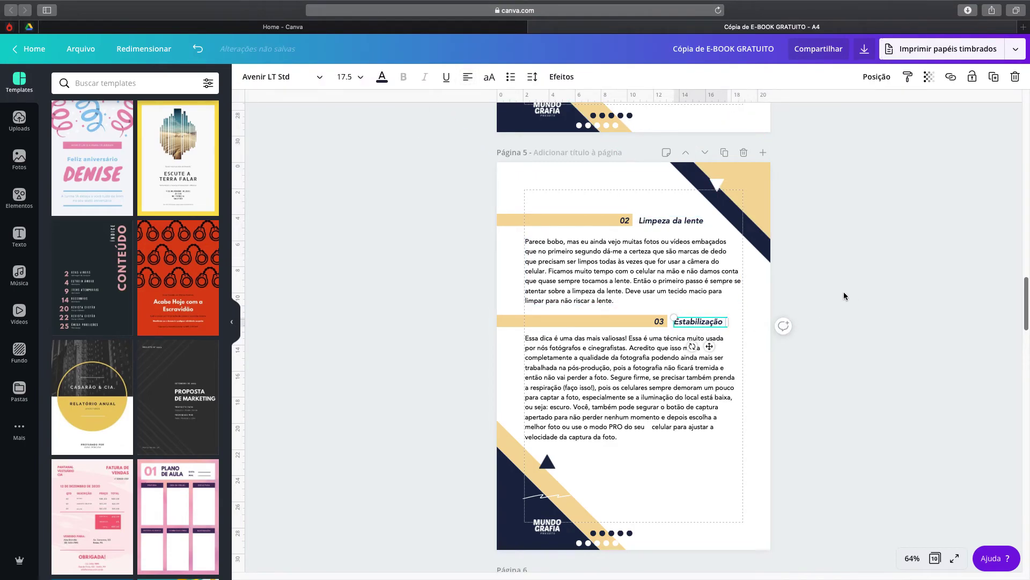
click(638, 186)
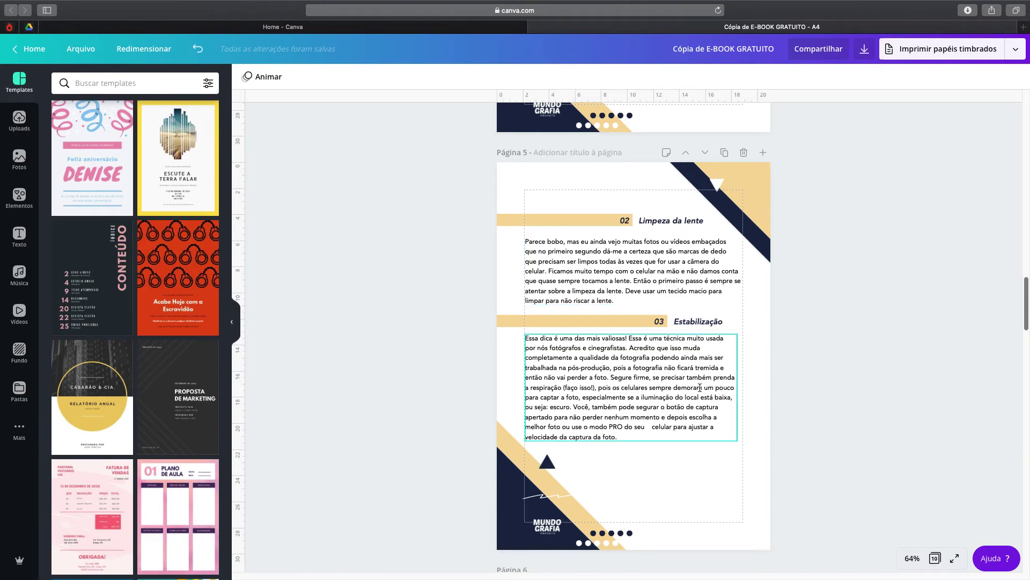
Remove the extra spaces between "seu" and "celular" in page 5's "Estabilização" paragraph.
click(654, 428)
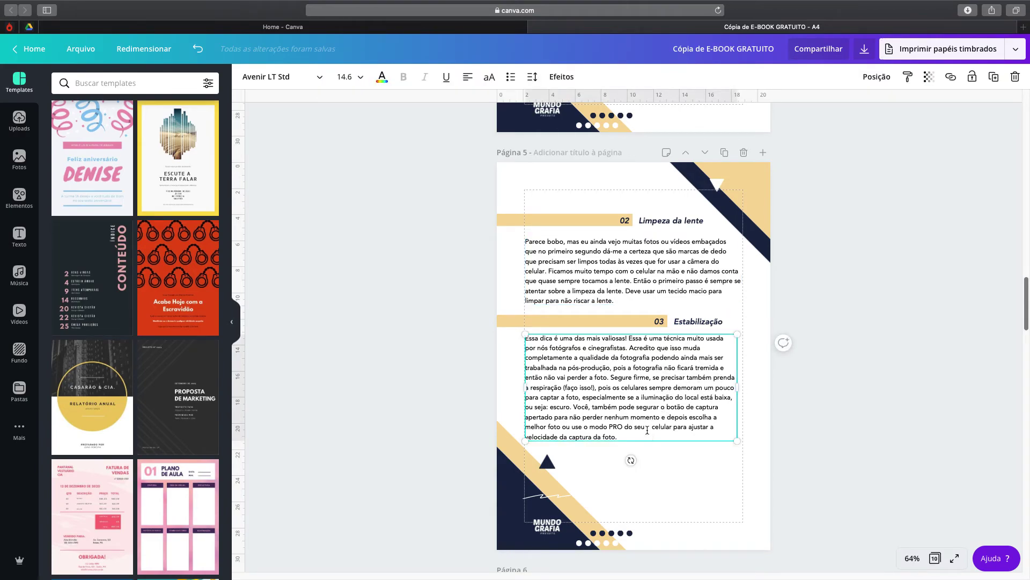
click(650, 431)
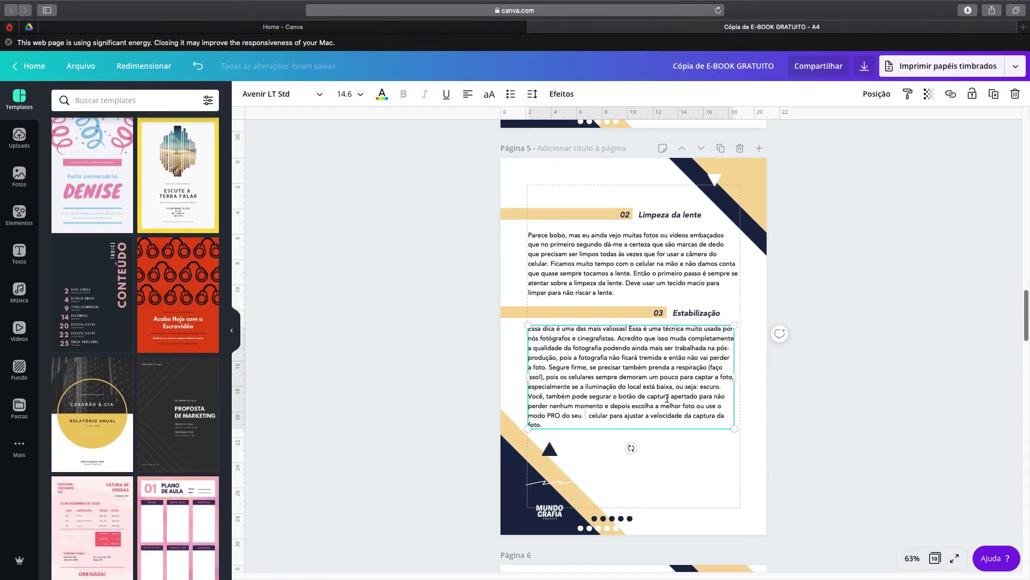
key(Delete)
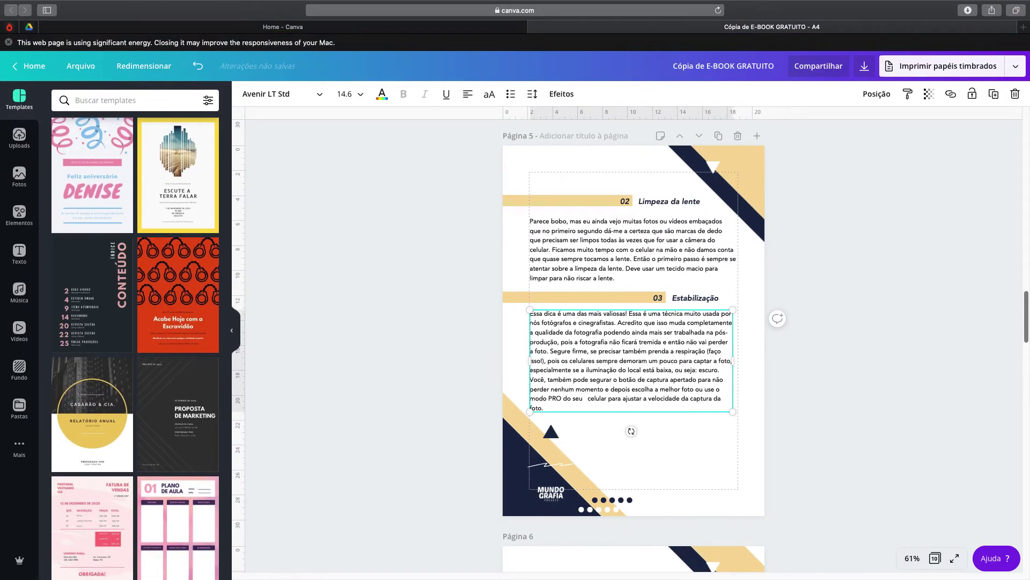
key(BackSpace)
key(BackSpace)
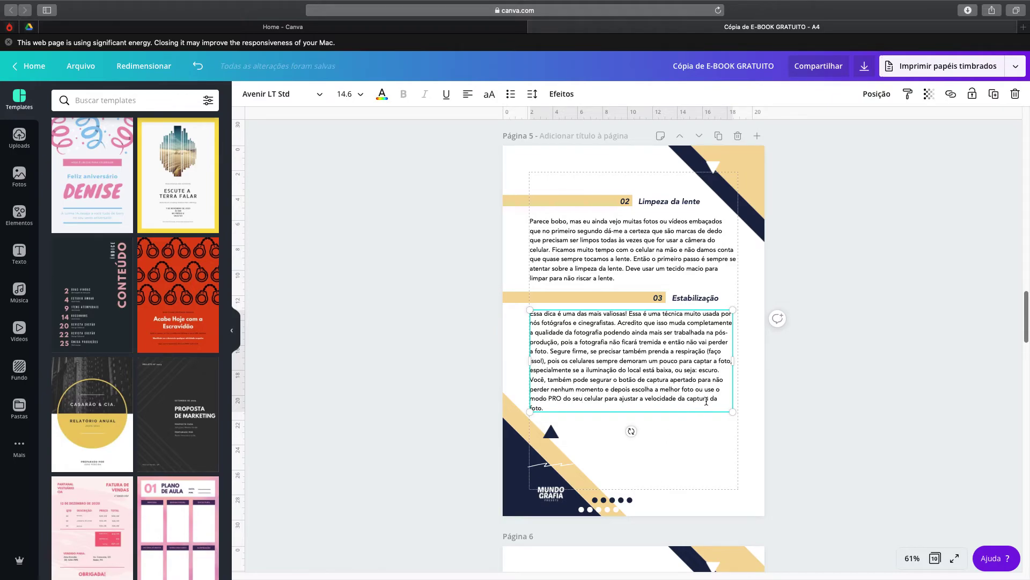
click(709, 440)
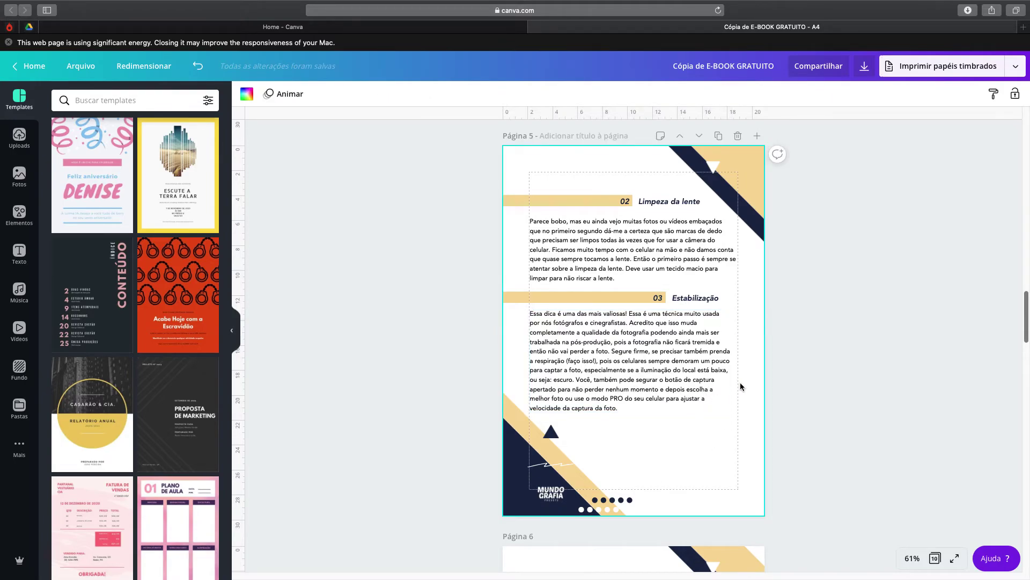
Return to the cover page and search the photo library for "fotografia".
drag(1027, 305, 1026, 114)
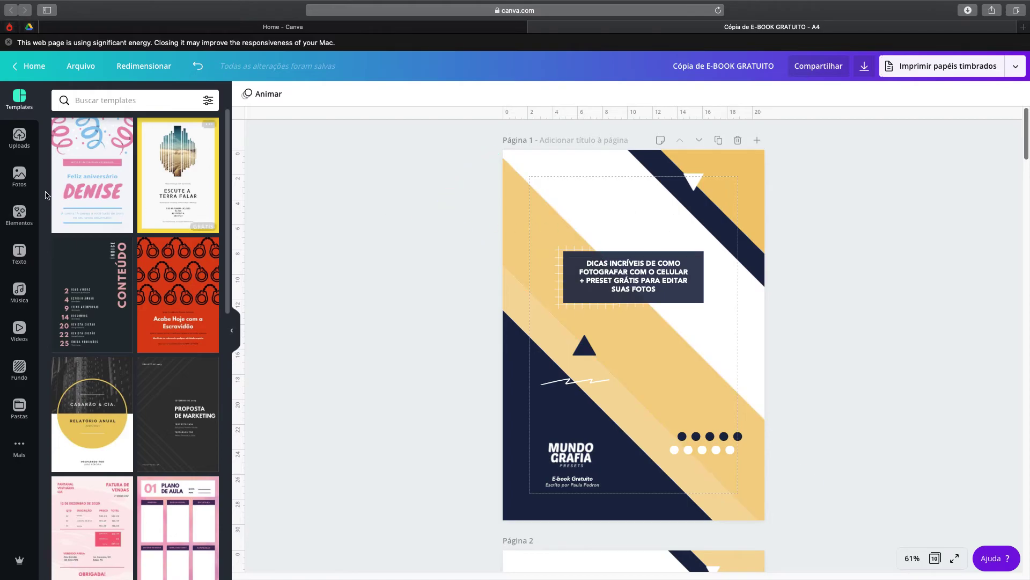
click(19, 171)
click(111, 97)
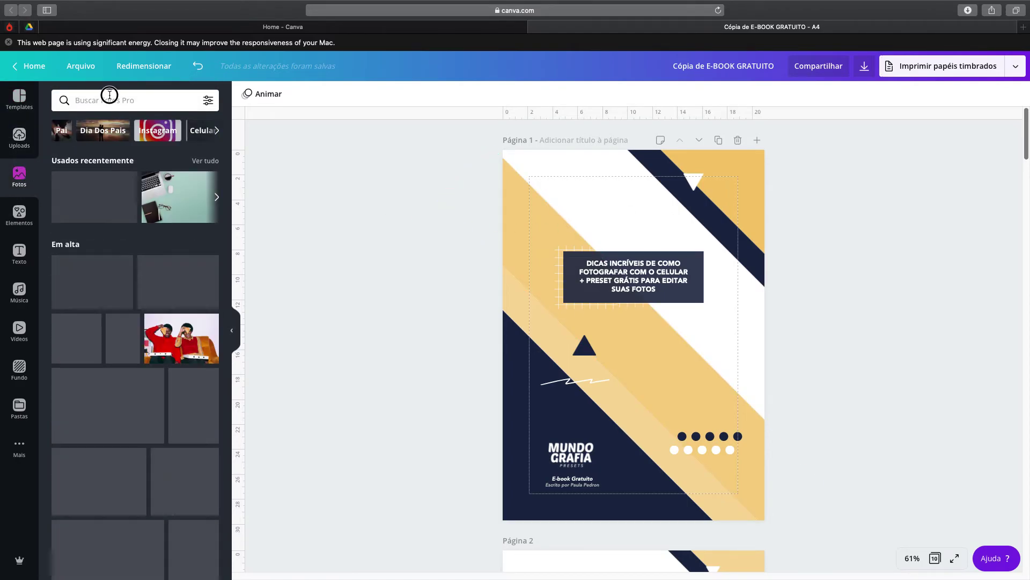
text(fotogra)
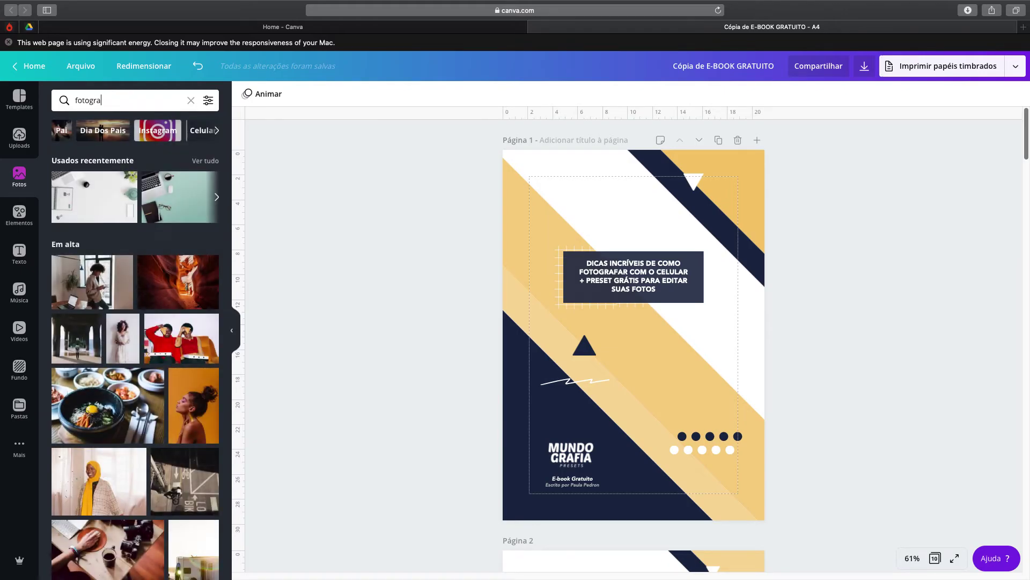
text(fia)
key(Return)
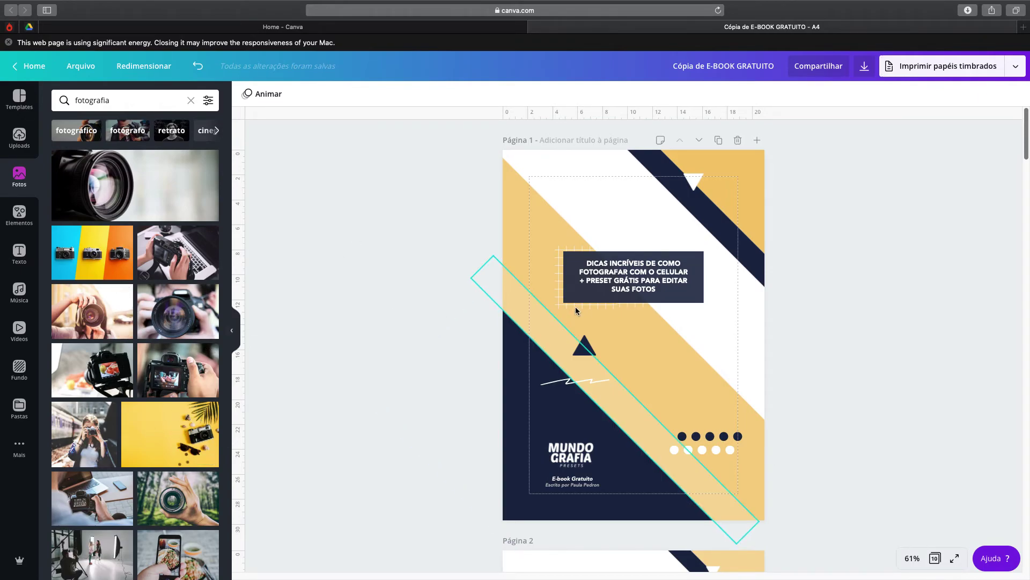
Review the e-book from the cover to page 10, checking the topics list, text blocks, corner shapes and social media links.
mouse_move(1022, 147)
mouse_down()
mouse_move(1025, 159)
mouse_move(1025, 148)
mouse_up()
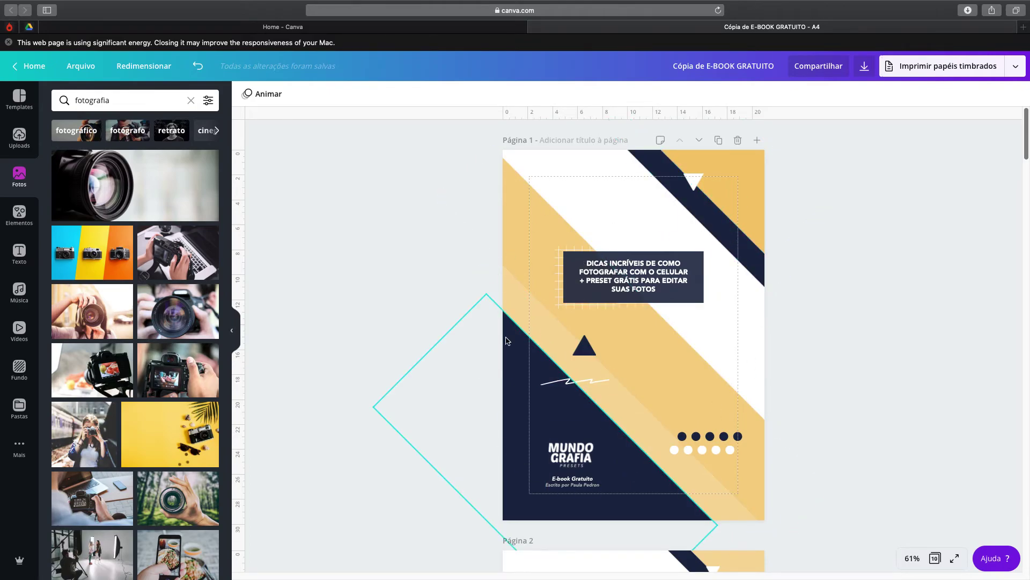
drag(1027, 144, 1027, 191)
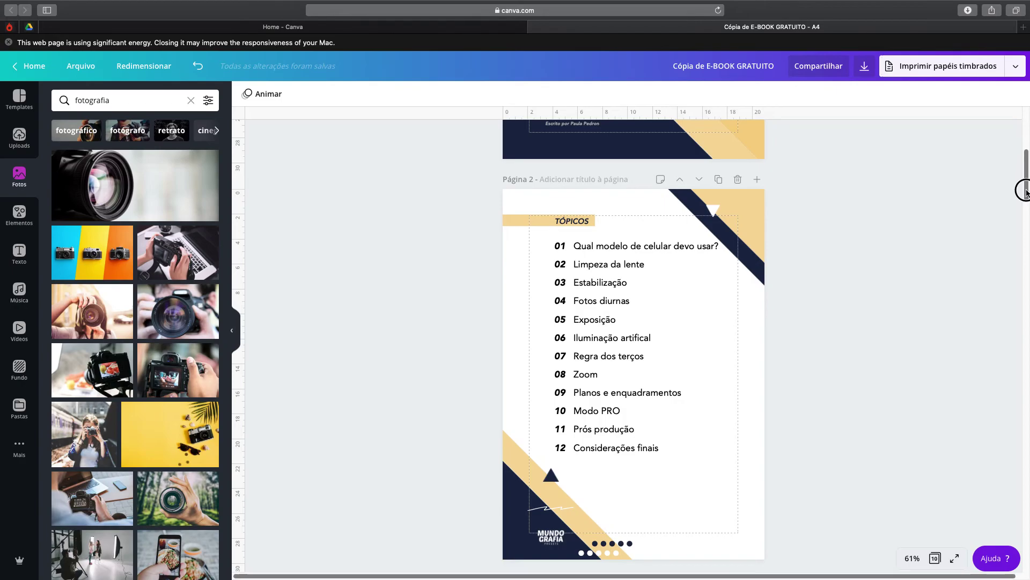
scroll(1026, 225, down, 10)
drag(1024, 271, 1024, 391)
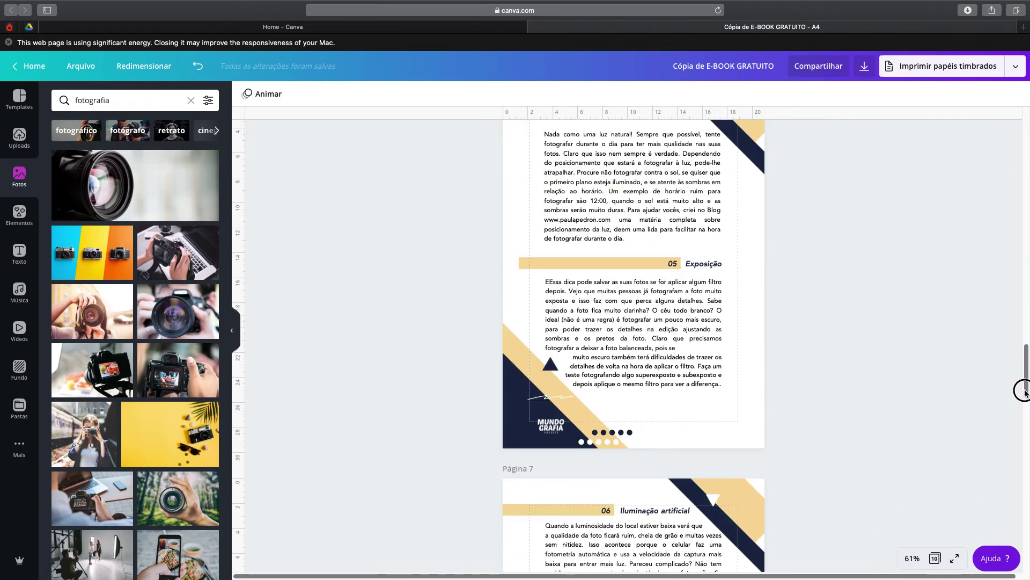
scroll(732, 413, down, 2)
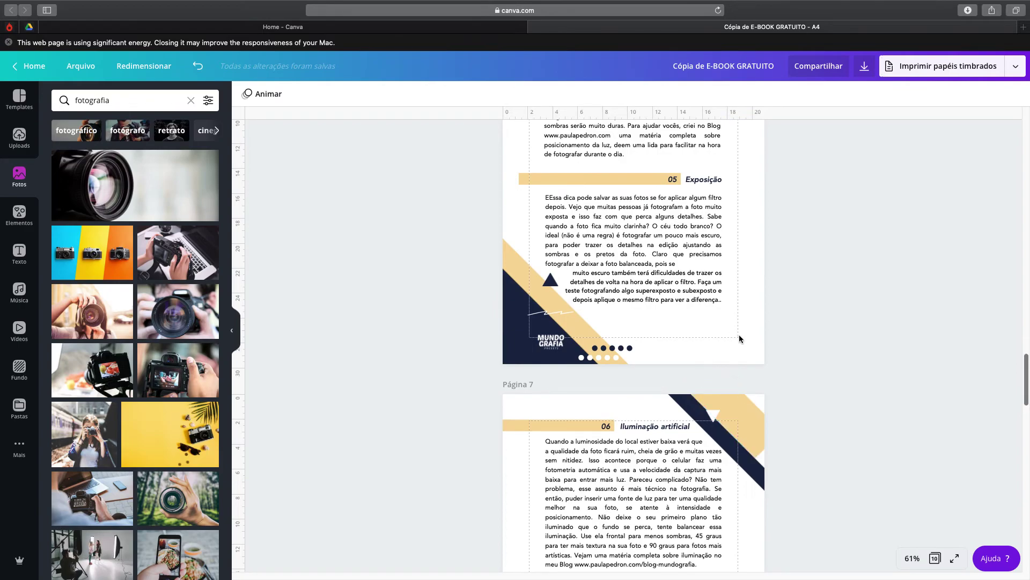
drag(1028, 376, 1026, 173)
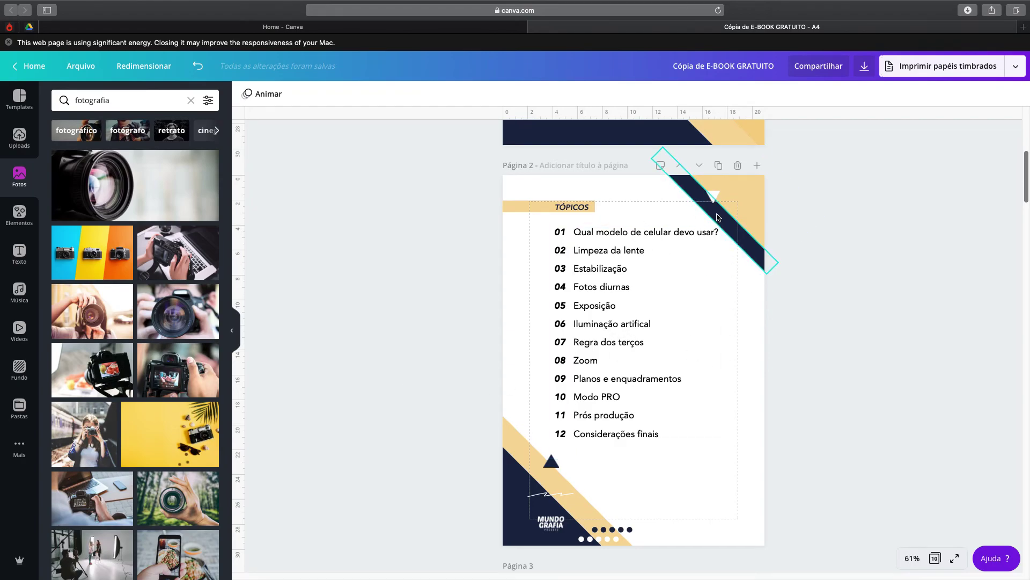
drag(1025, 174, 1027, 530)
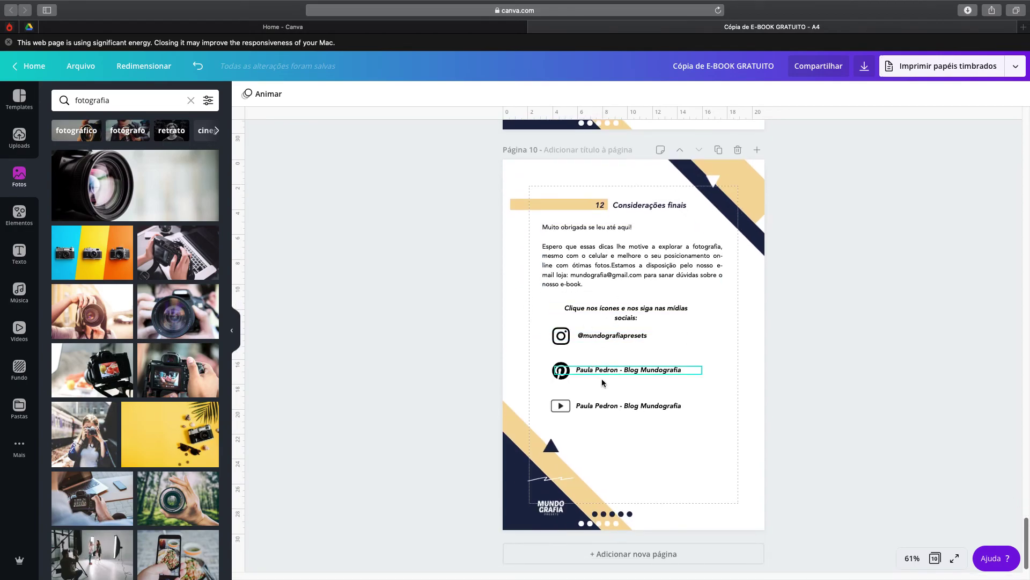
click(628, 407)
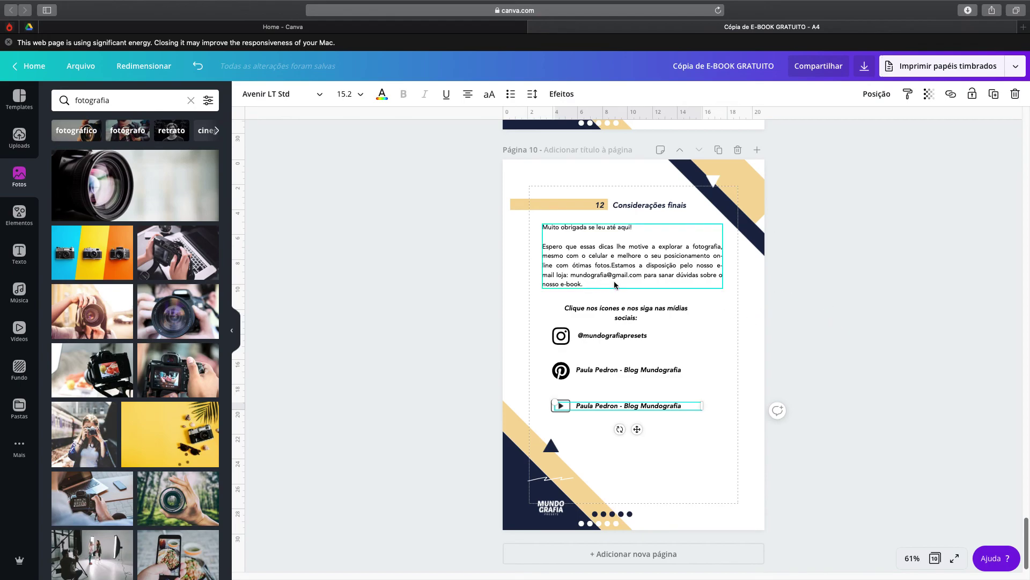
drag(1027, 528, 1026, 132)
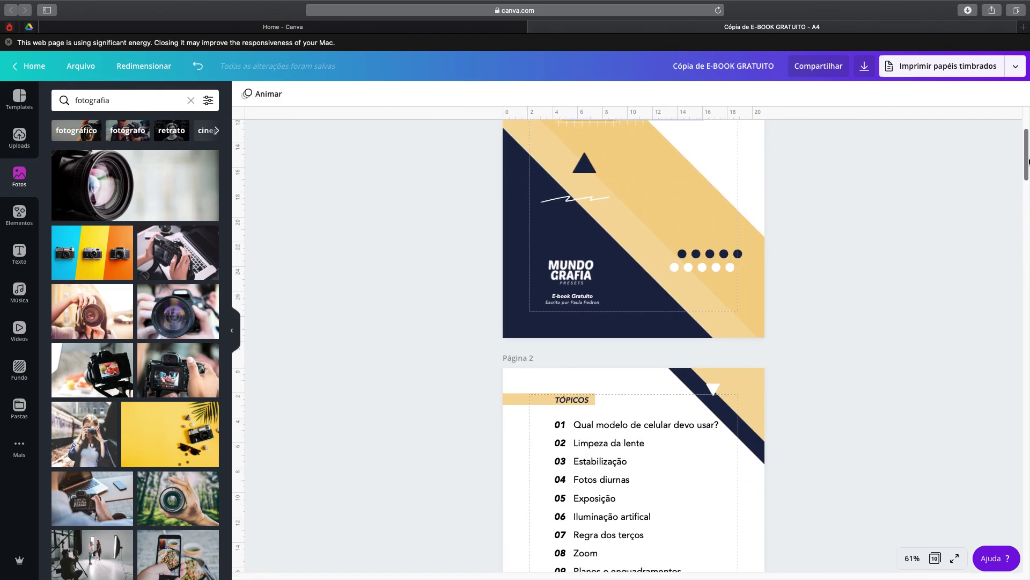
scroll(1026, 161, down, 4)
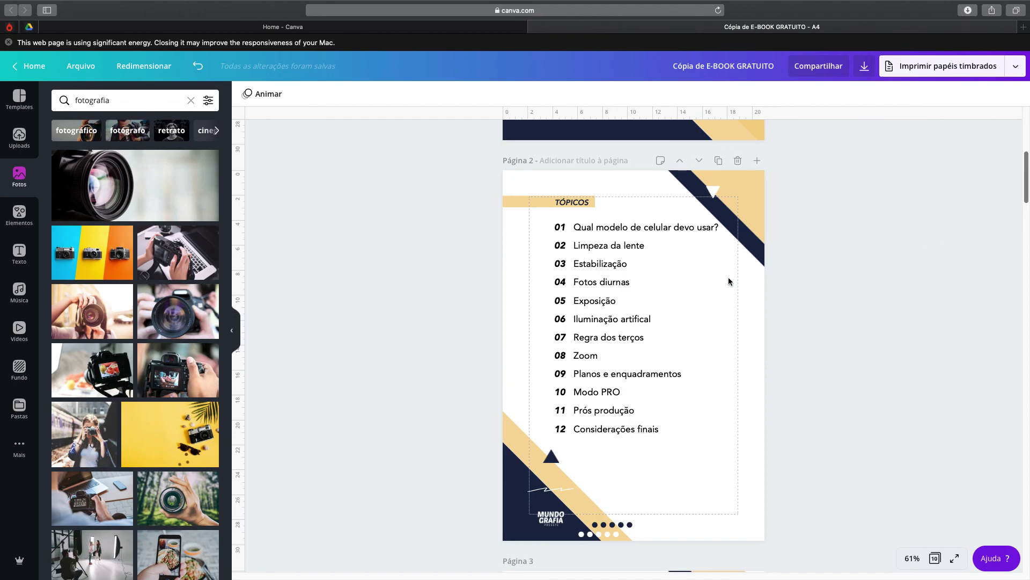